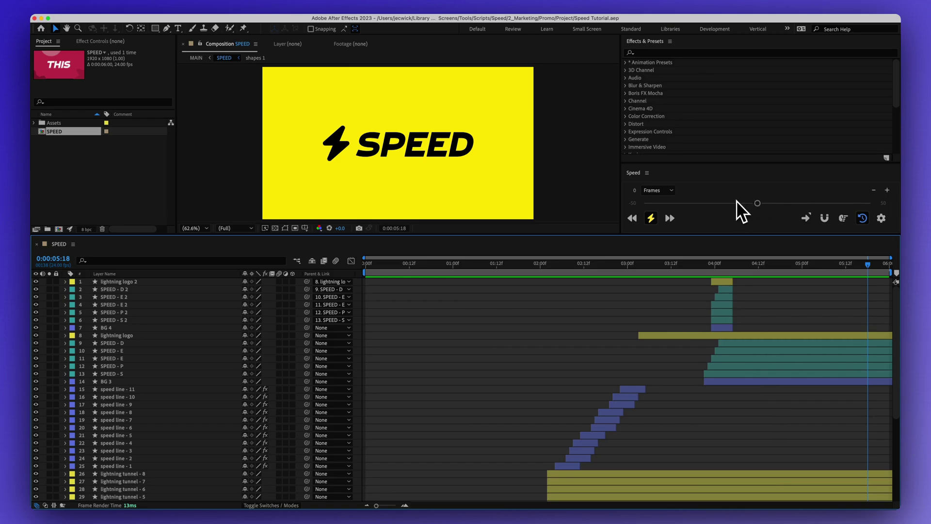
- Retime the SPEED promo layers with the Speed slider, settling on a total duration of about 4:12
left_click_drag(757, 202, 702, 203)
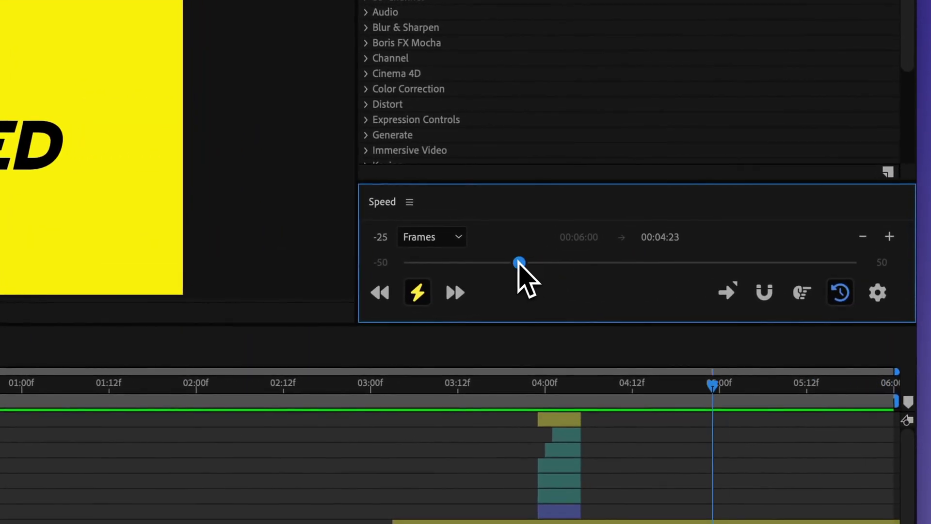
left_click_drag(519, 262, 642, 263)
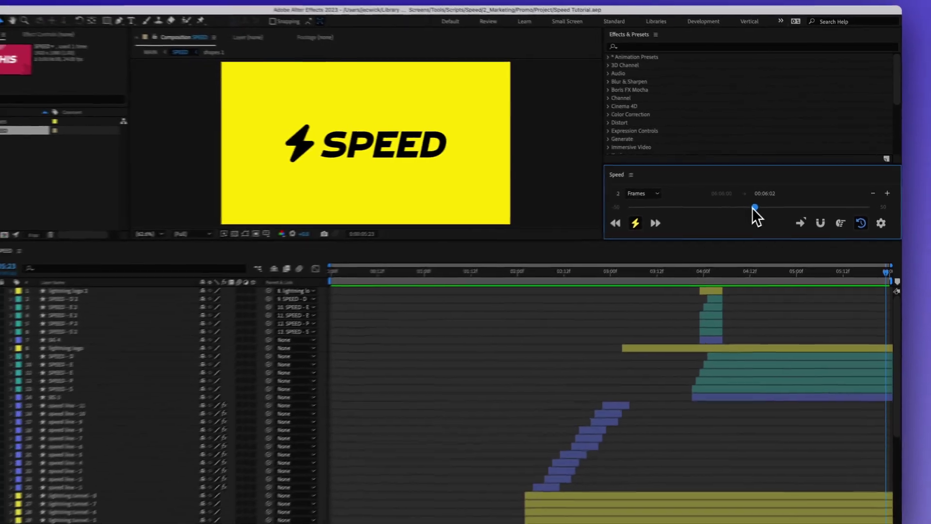
left_click_drag(753, 209, 677, 209)
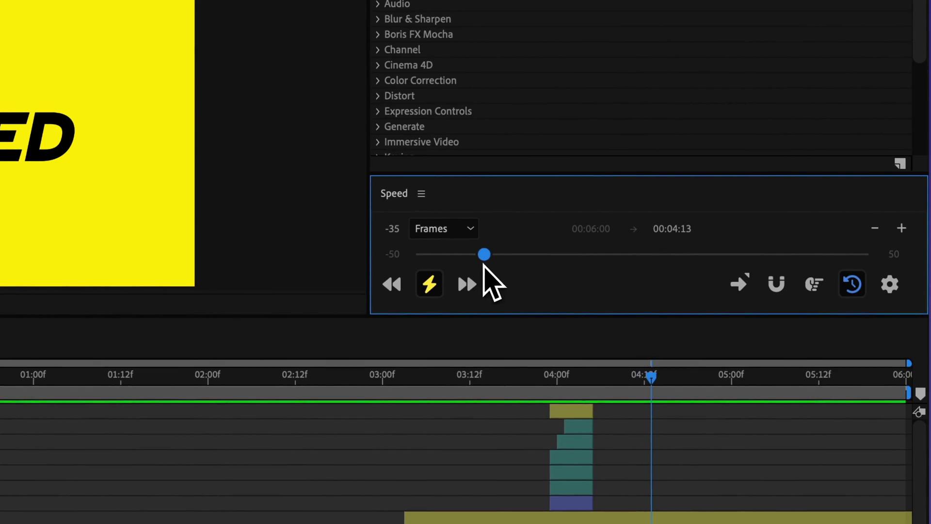
left_click_drag(485, 255, 492, 255)
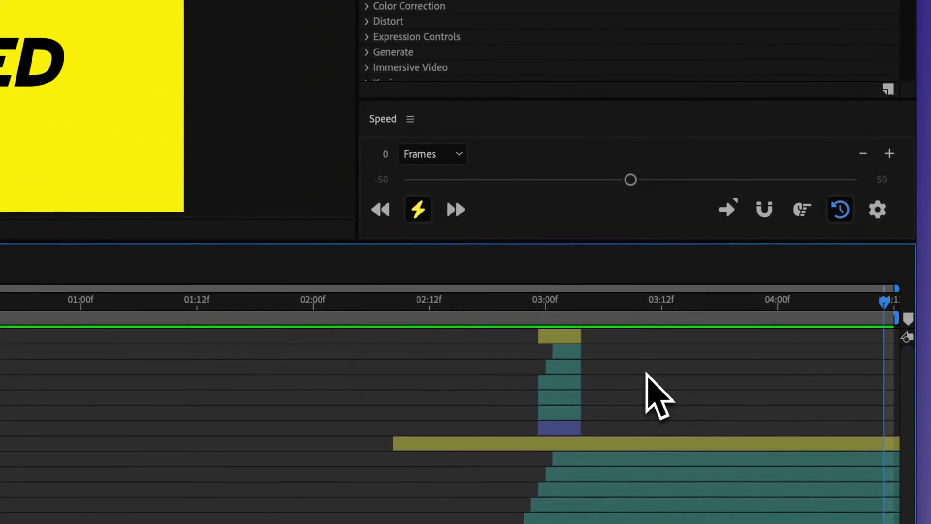
- Keep Frames as the retiming unit and widen the slider range from ±50 to ±100 frames
left_click(442, 158)
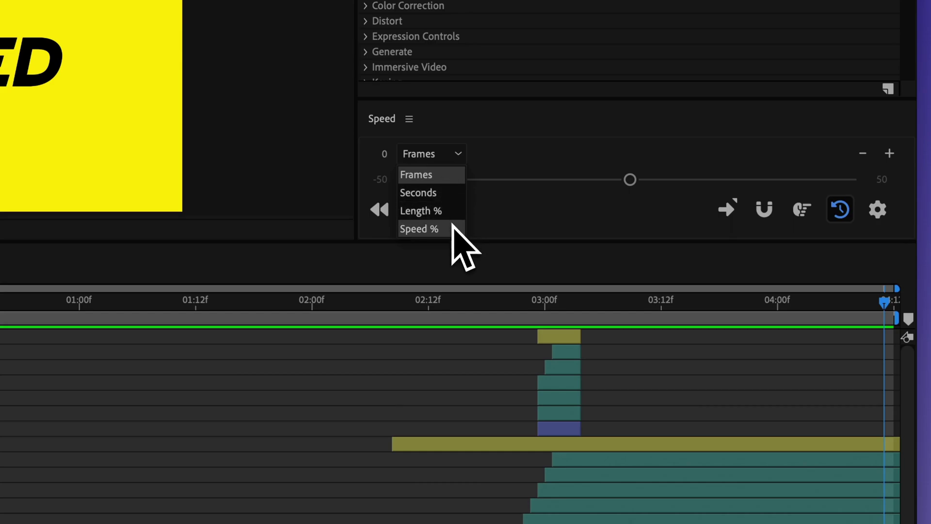
left_click(527, 147)
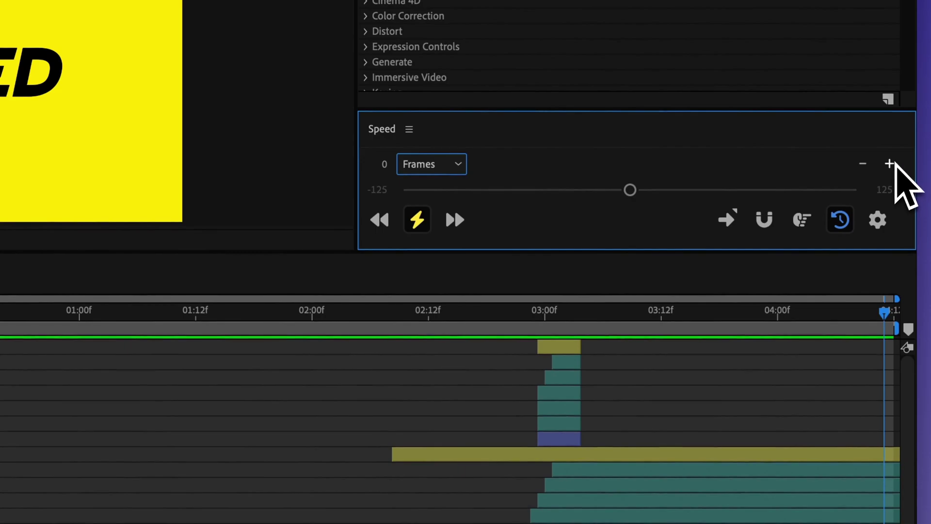
left_click(865, 167)
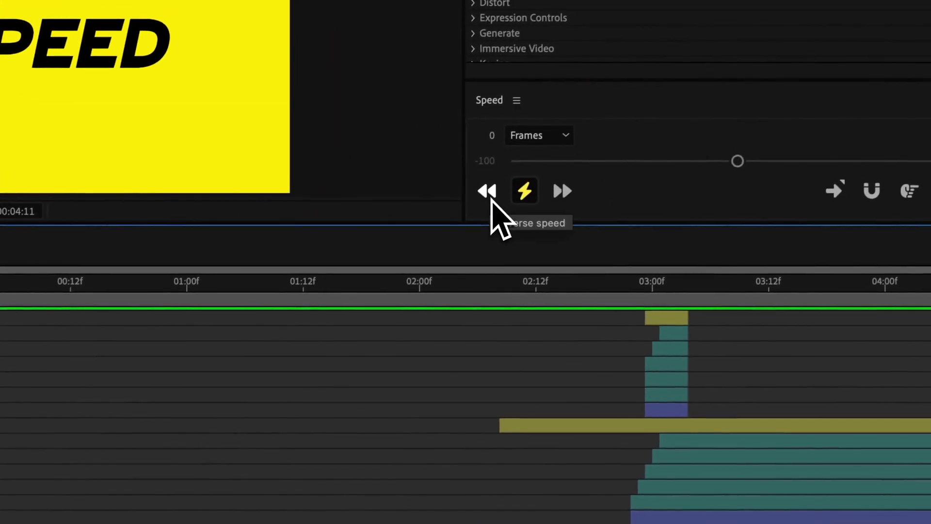
- Reverse the timing of all layers, undo it, then redo the reversal
left_click(490, 196)
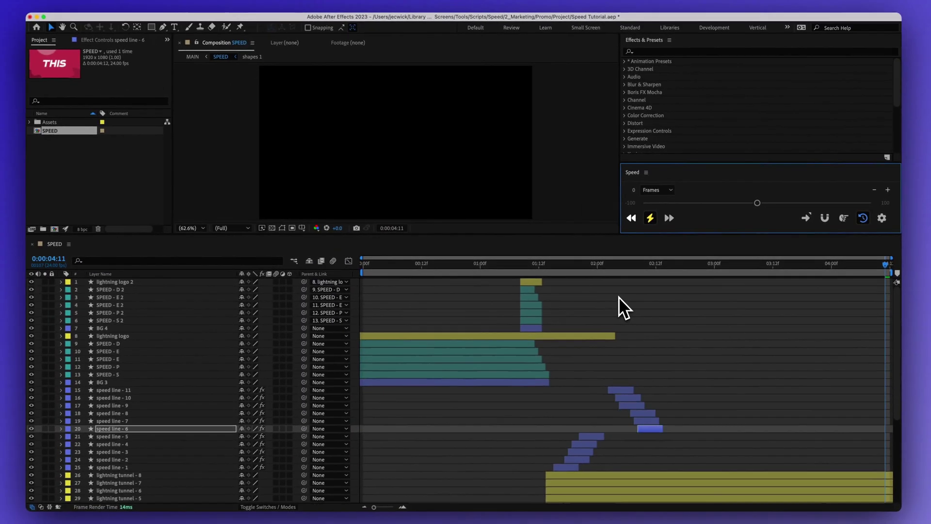
key("super+z")
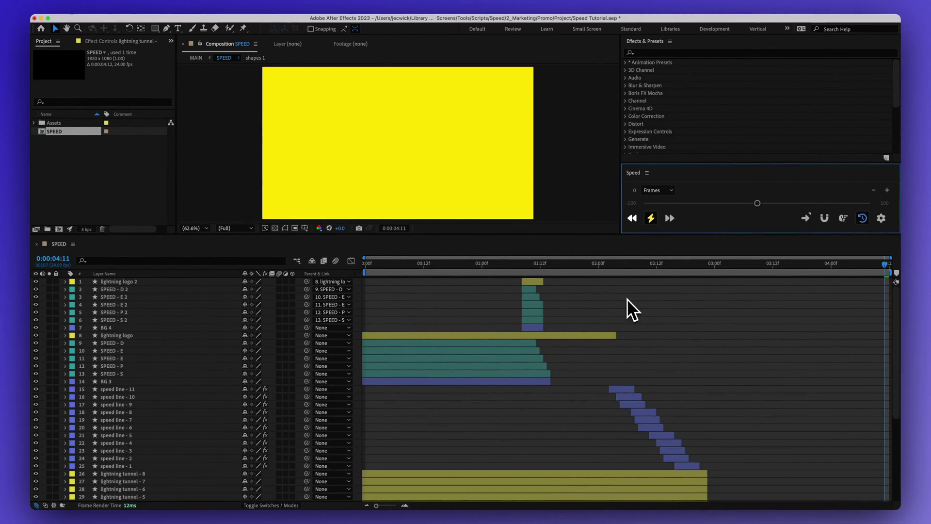
key("super+shift+z")
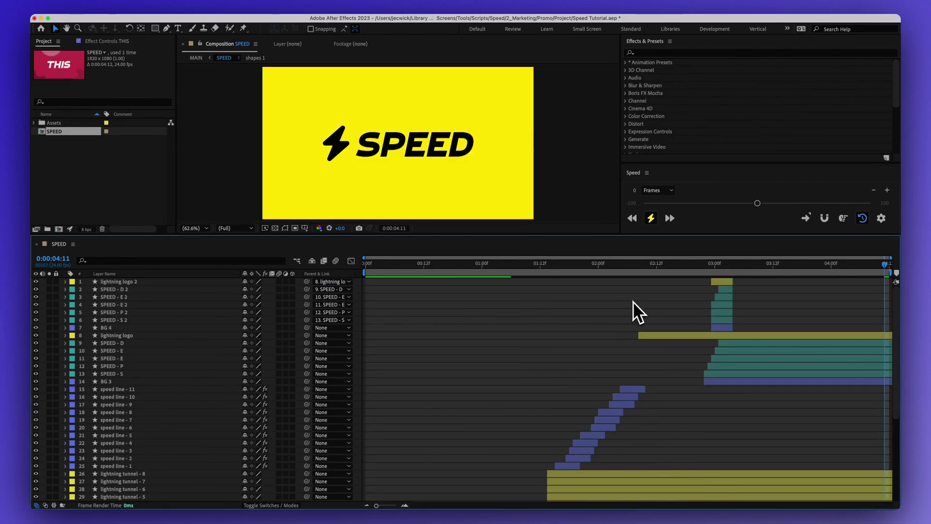
- Reverse the speed-line layers' stagger, then undo that and deselect the layers
left_click(632, 389)
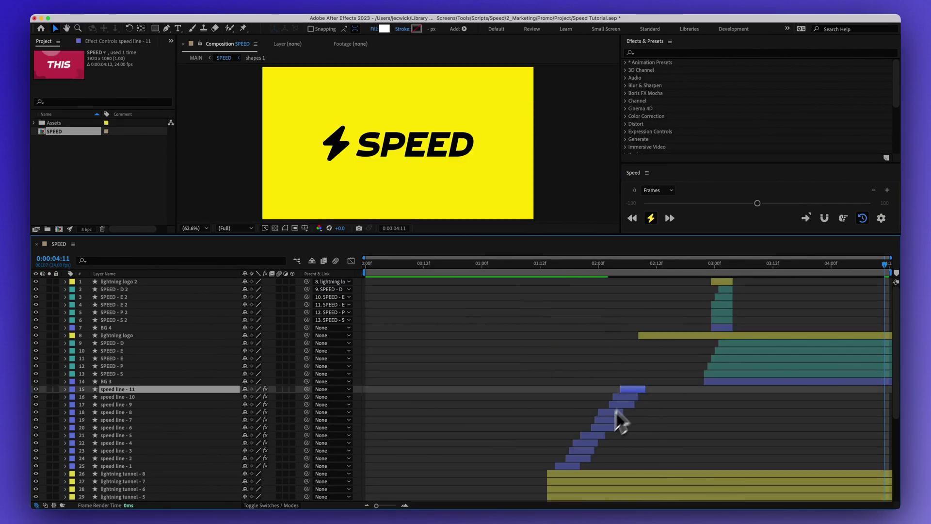
left_click(577, 464, "shift")
left_click(632, 218)
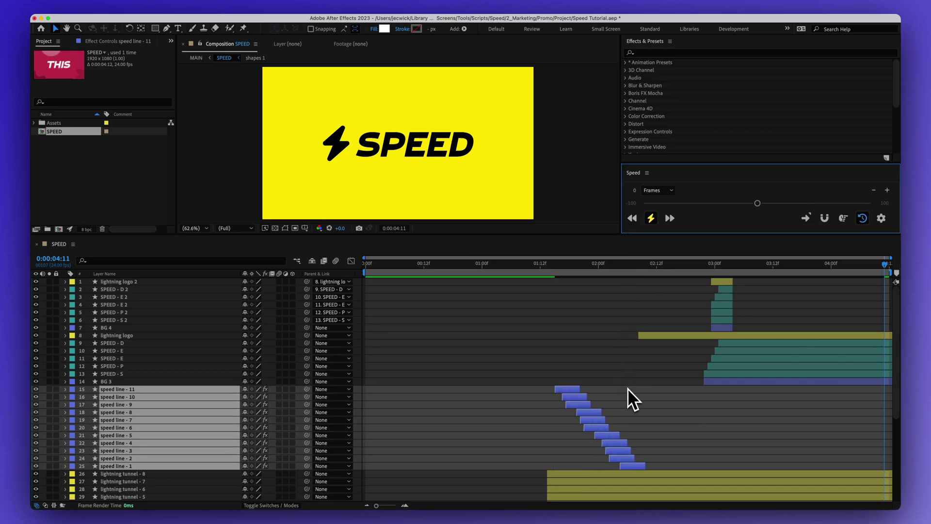
key("super+z")
left_click(599, 327)
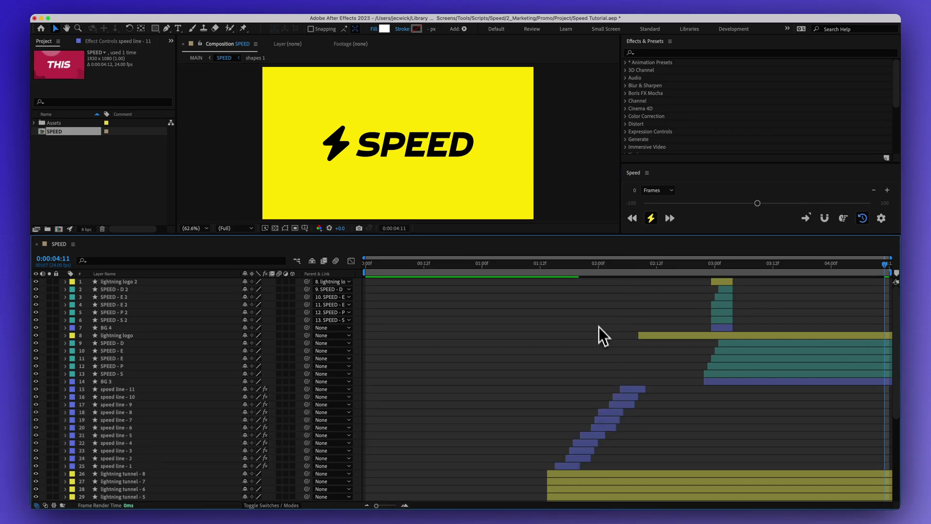
- Turn off warp speed and apply a −38 frame retime to shorten the timing
left_click(651, 219)
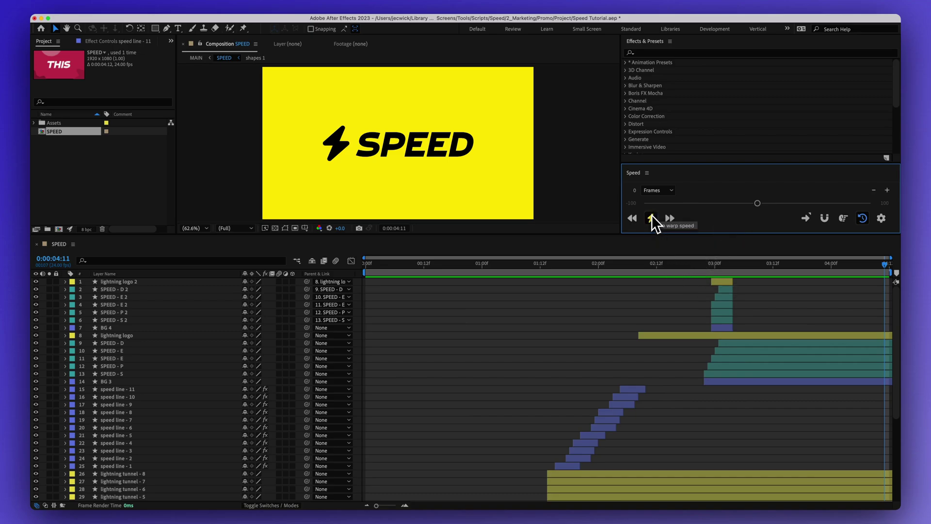
left_click(649, 290)
left_click_drag(758, 203, 714, 206)
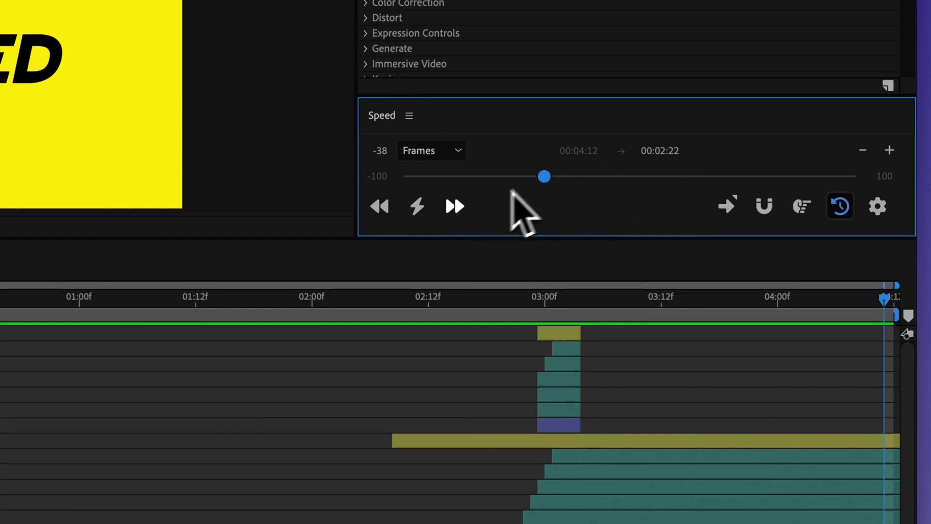
left_click(454, 210)
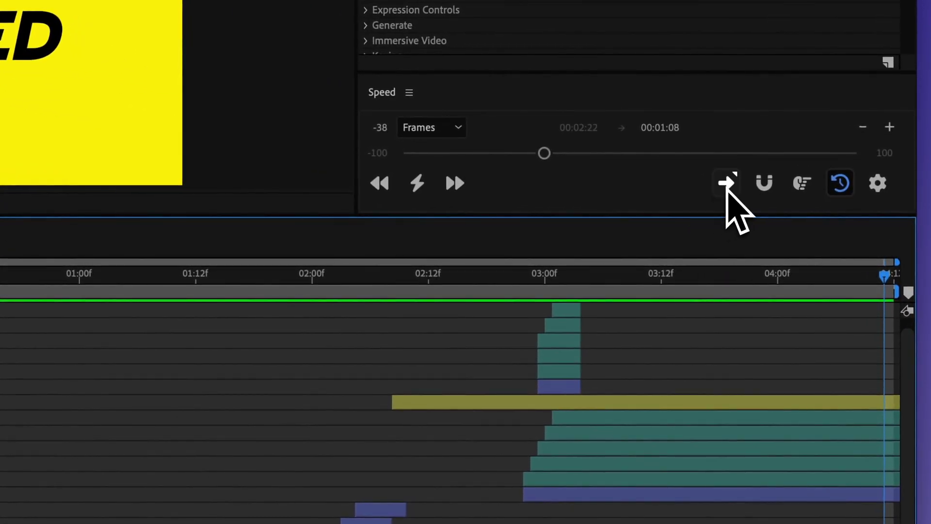
- Make retiming extend leftward, then stretch all speed-line layers 12 frames with warp speed on
left_click(727, 183)
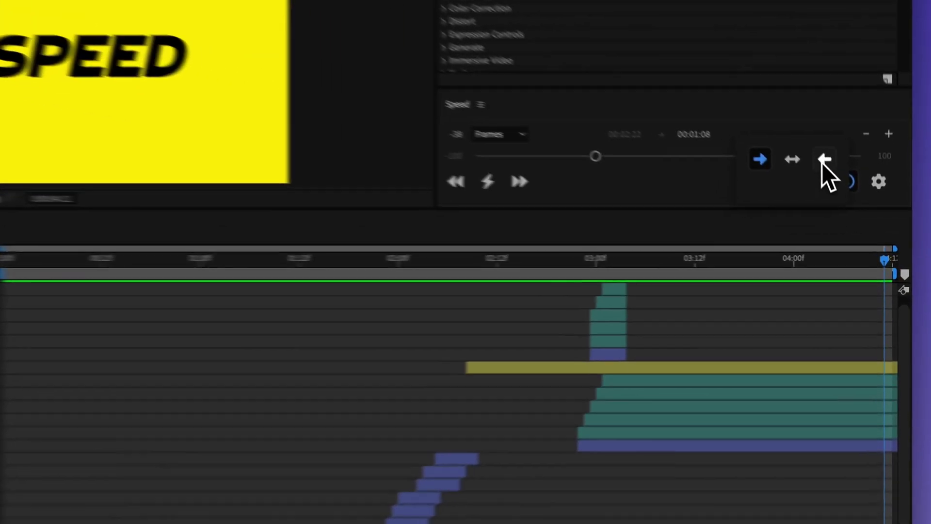
left_click(849, 205)
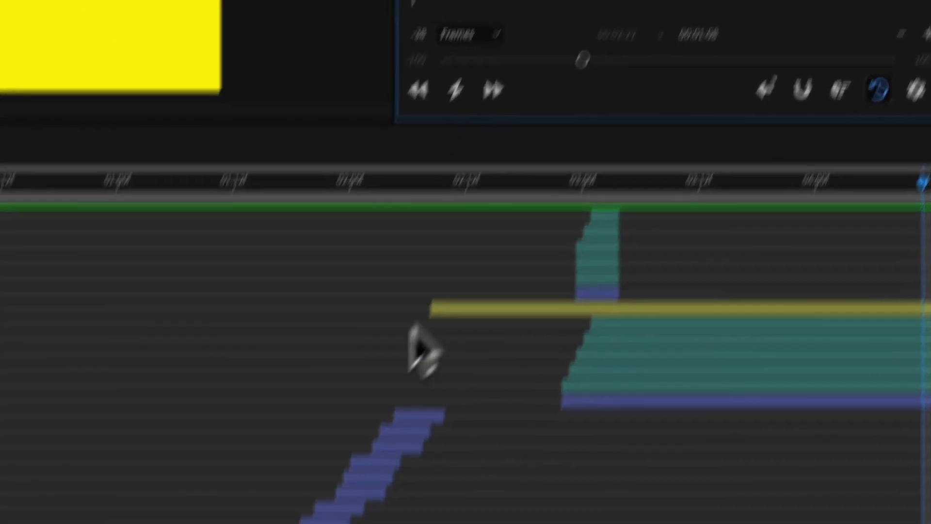
left_click(381, 489)
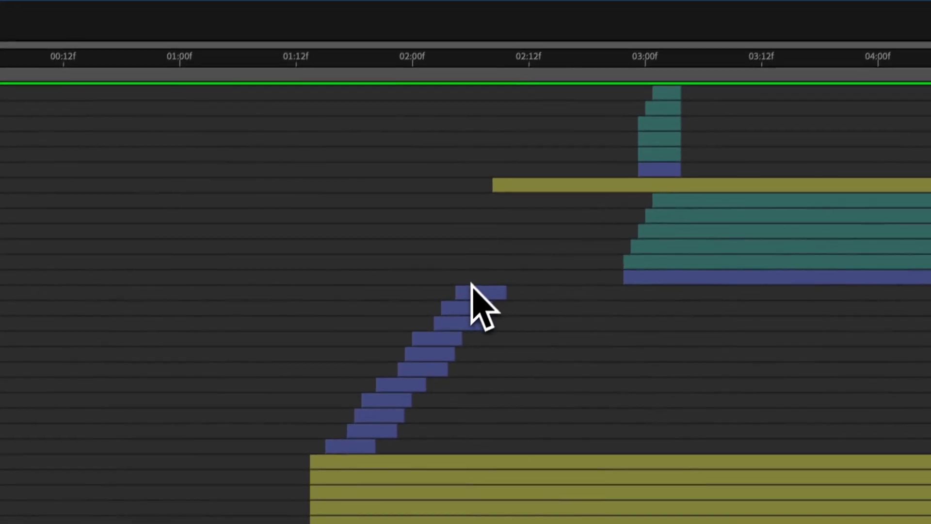
left_click(370, 432, "shift")
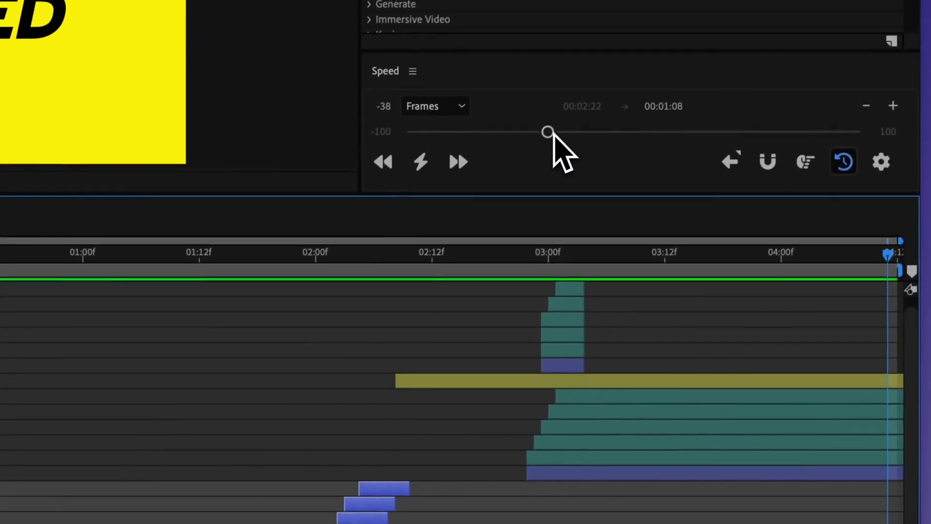
left_click_drag(548, 132, 591, 131)
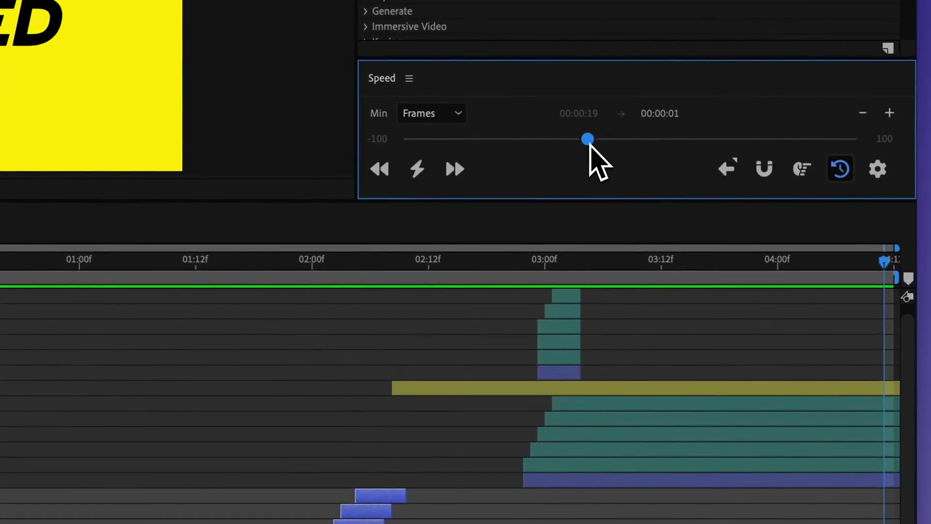
left_click(417, 170)
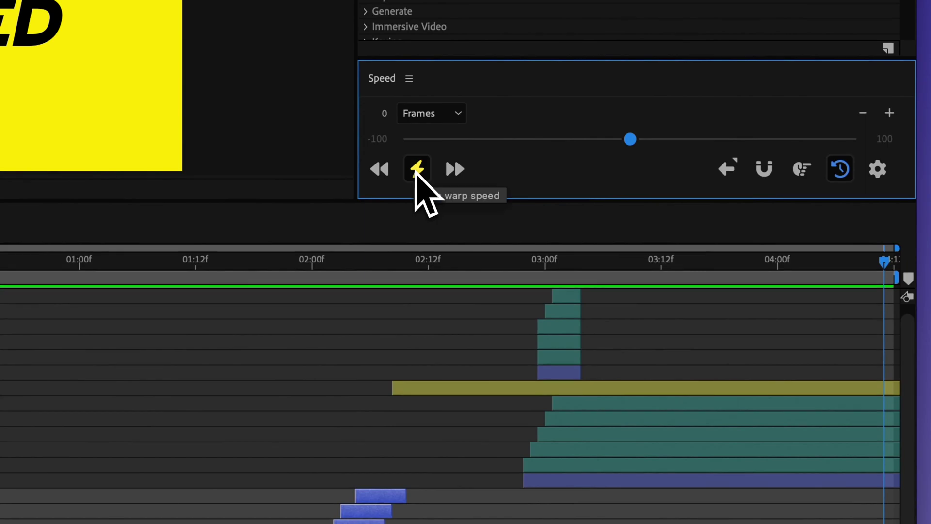
left_click_drag(630, 144, 659, 148)
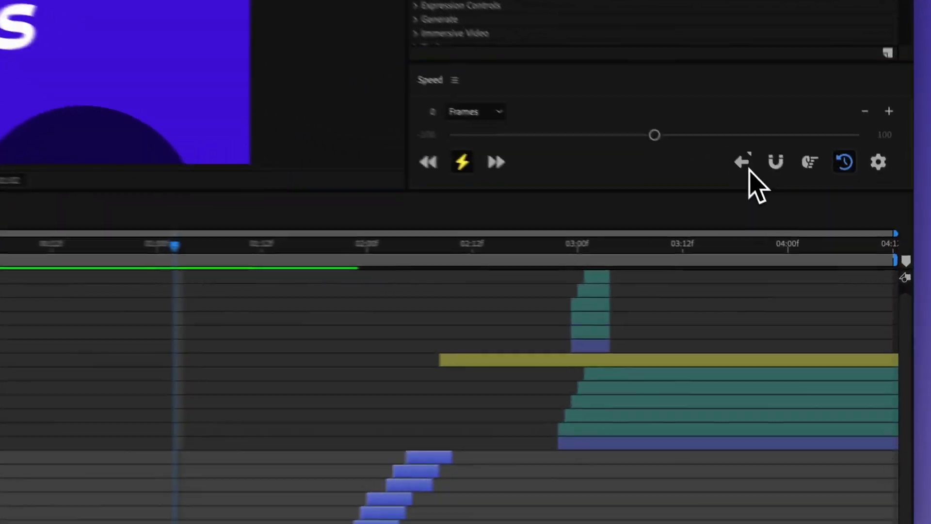
- Make retiming extend rightward and reveal the bottom speed-line layer's keyframed properties
left_click(808, 219)
left_click(817, 208)
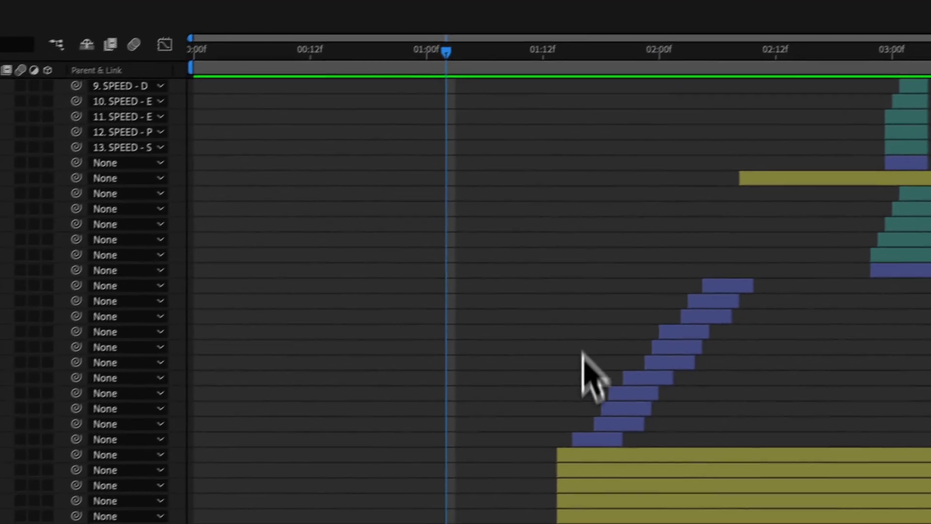
left_click(612, 428)
key("u")
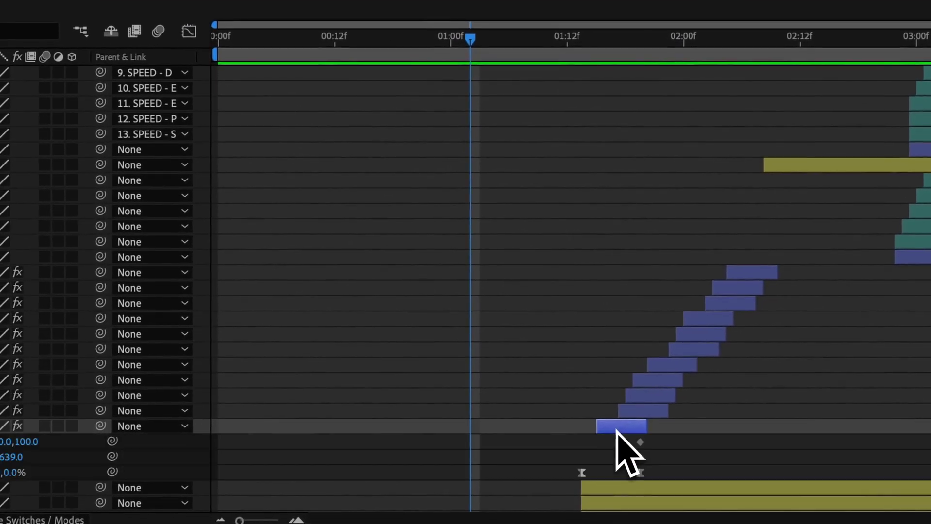
scroll(607, 417, "down", 3)
scroll(581, 370, "down", 3)
scroll(584, 312, "up", 6)
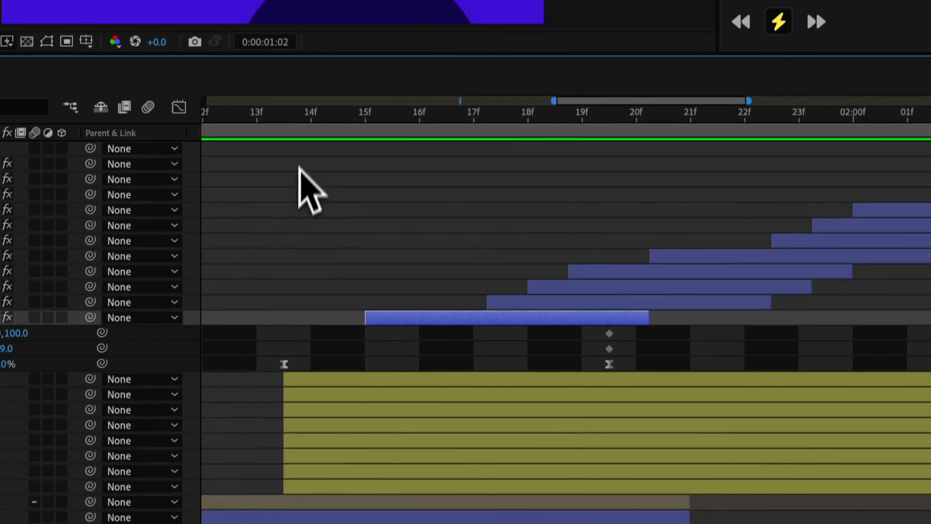
- Try extending the bottom speed line to 20f with frame snapping on, then undo it
left_click(321, 40)
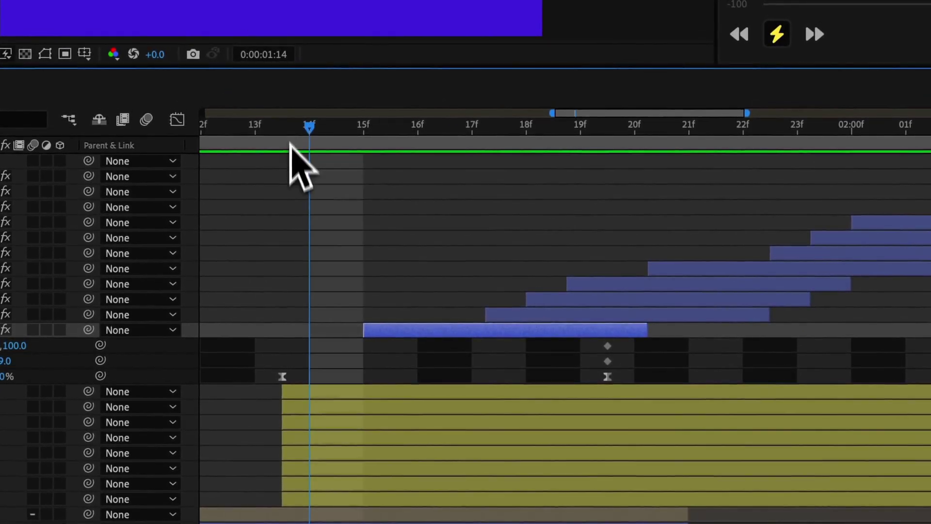
left_click(256, 134)
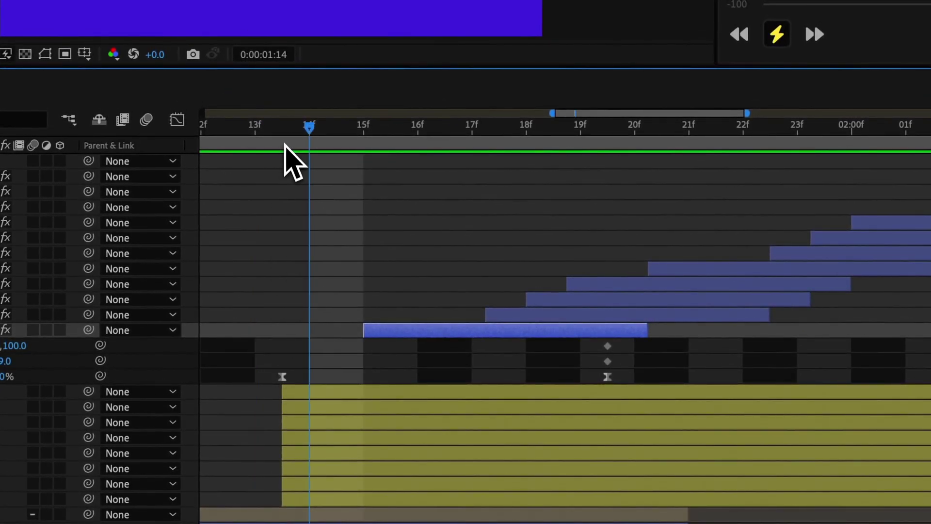
left_click(630, 130)
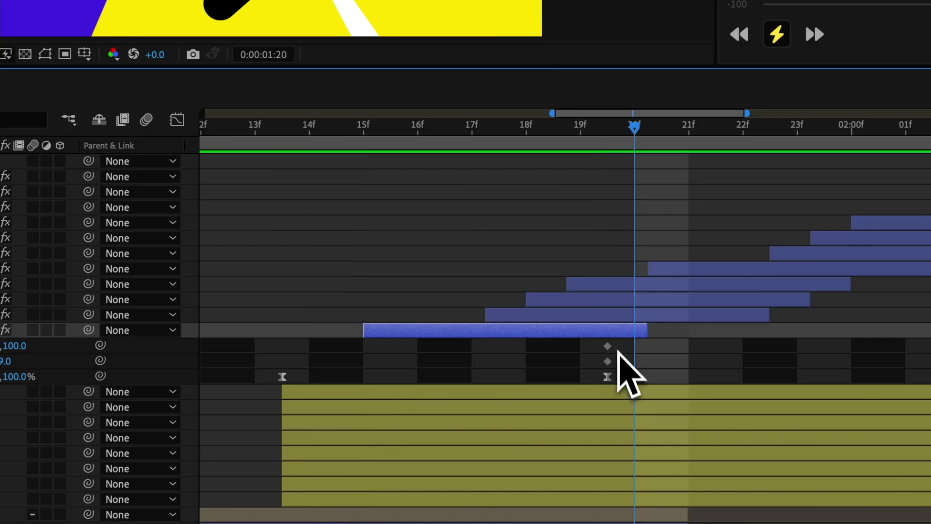
left_click(668, 336)
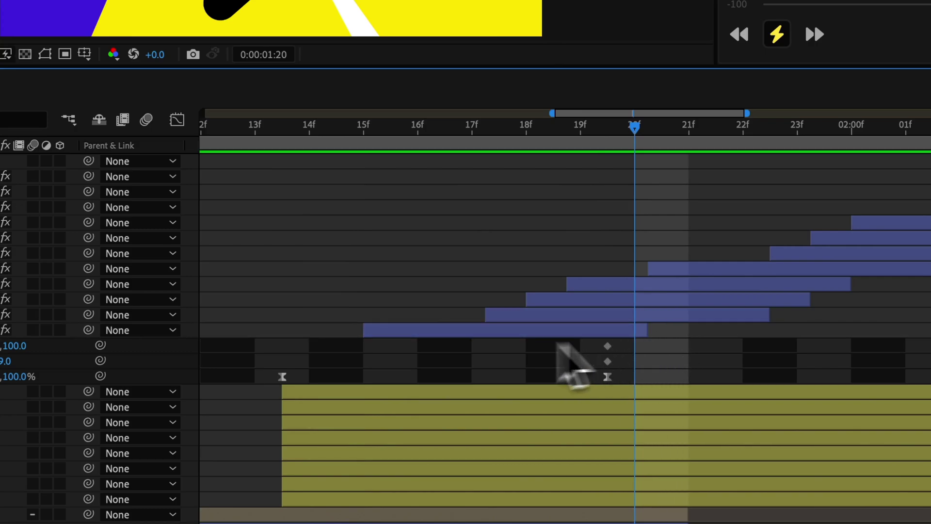
left_click(514, 331)
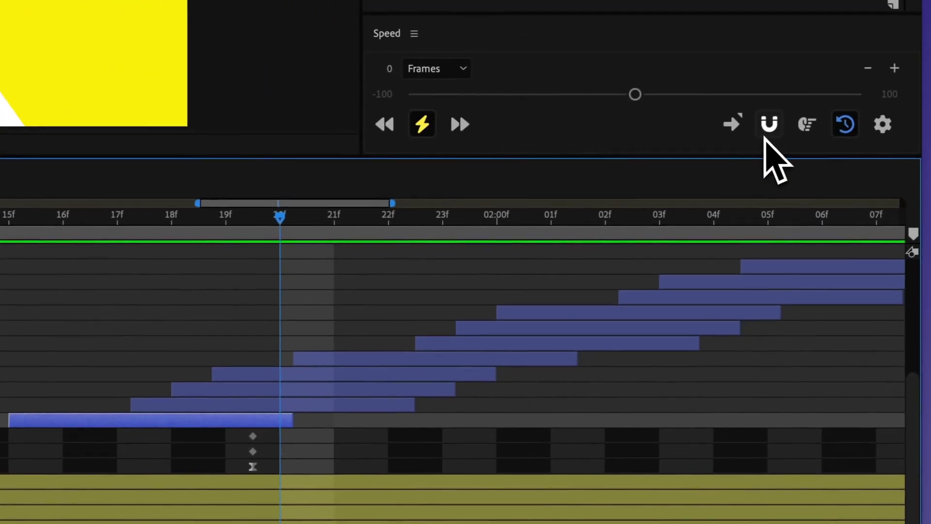
left_click(762, 125)
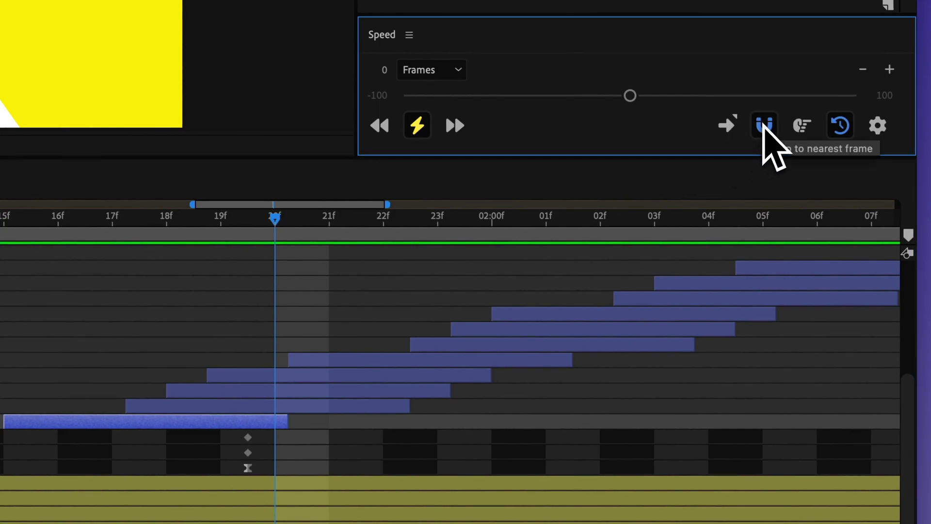
left_click_drag(630, 98, 639, 116)
key("alt+]")
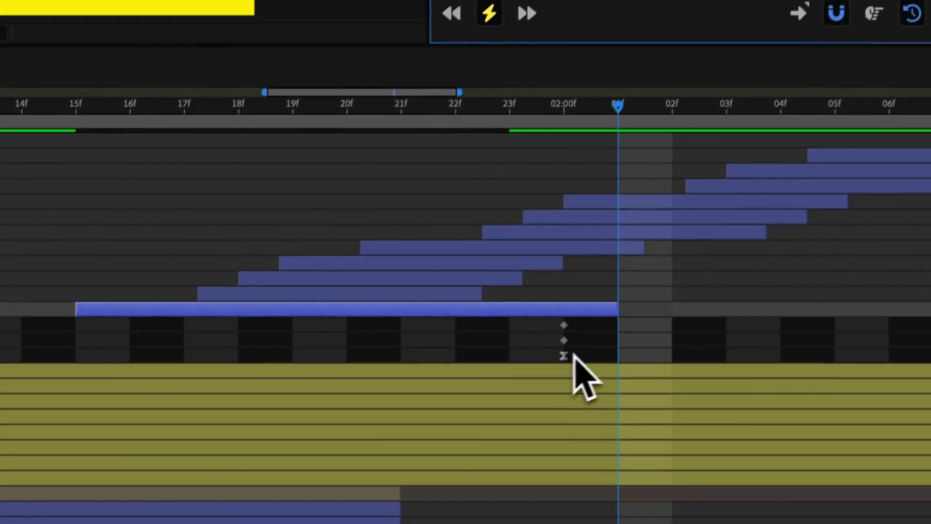
key("ctrl+z")
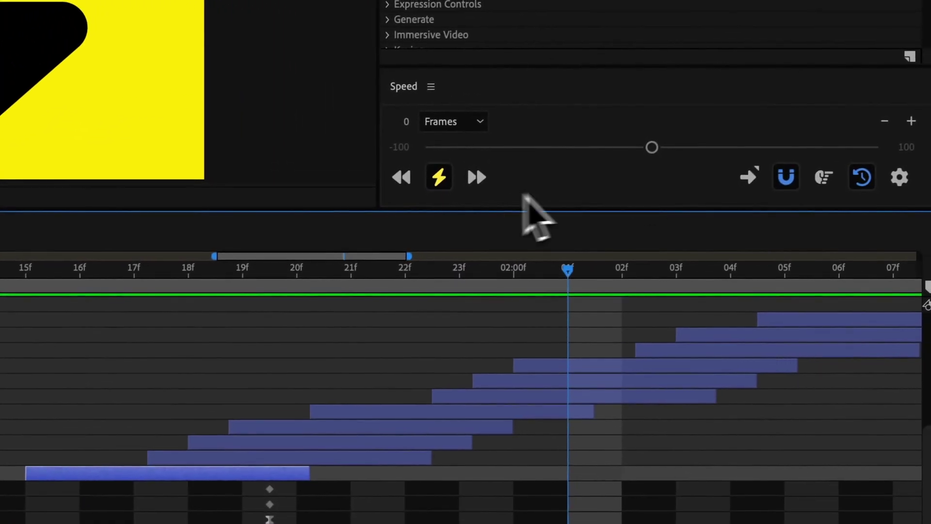
- Speed up the bottom speed-line layer by one step and deselect it
left_click(482, 174)
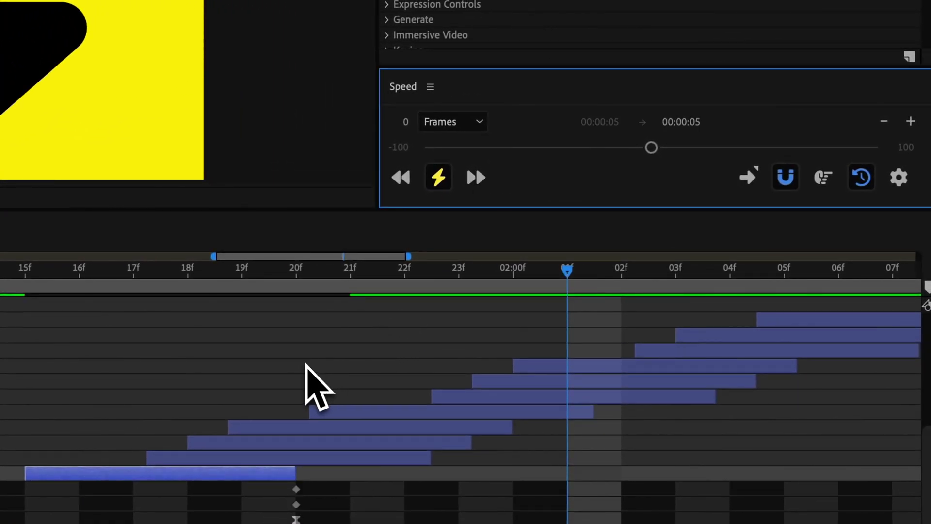
left_click(305, 363)
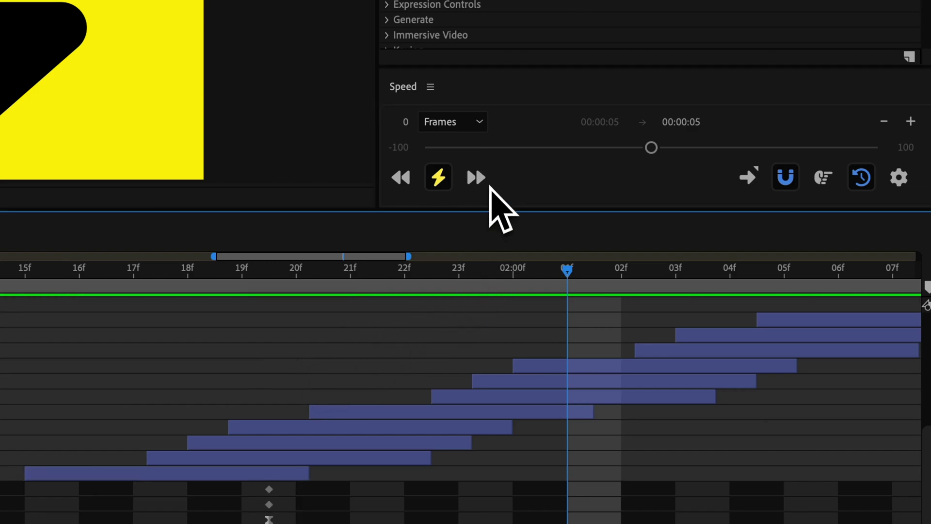
left_click(482, 181)
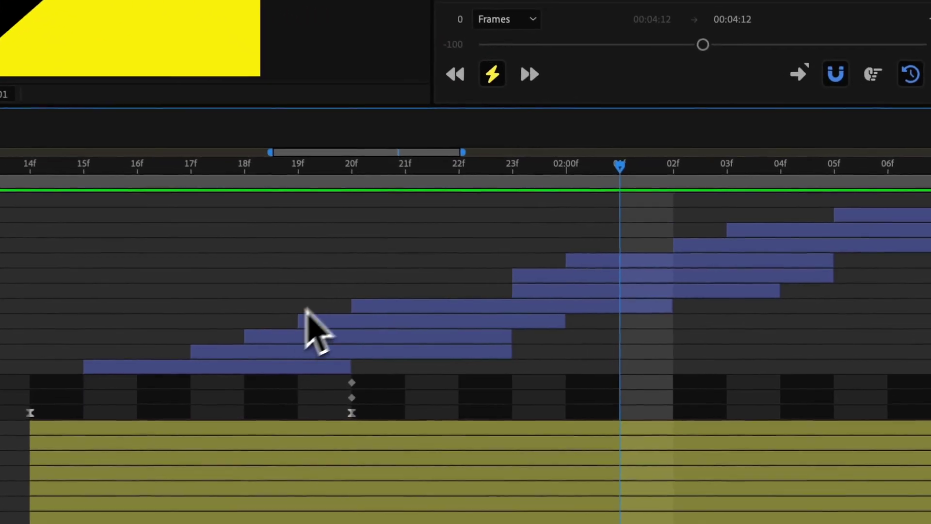
- Select the tan layer plus the five layers beneath it and lengthen them by 14 frames
left_click(322, 305)
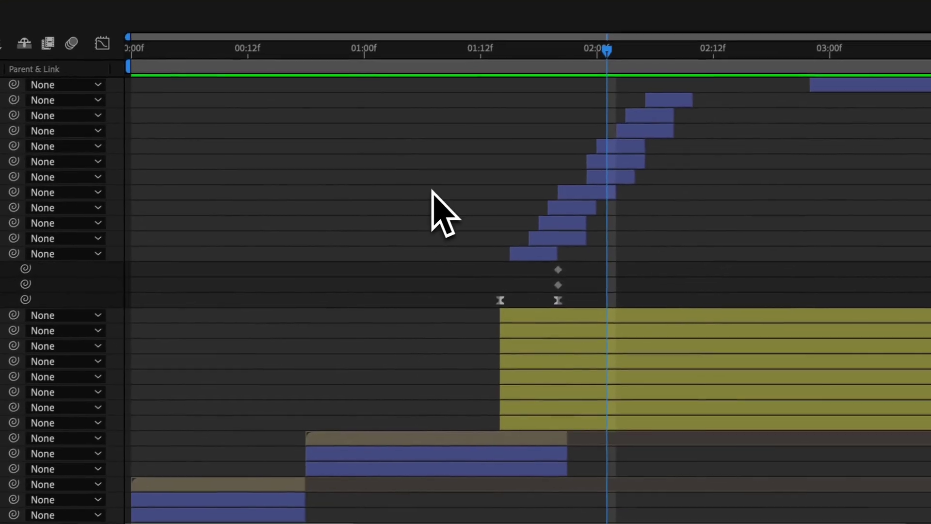
scroll(420, 368, "down", 4)
left_click(397, 312)
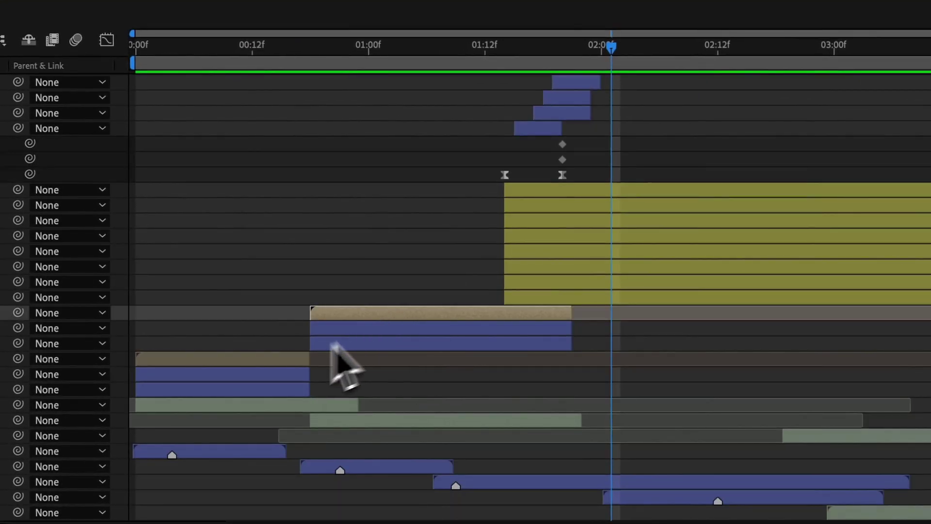
left_click(262, 390, "shift")
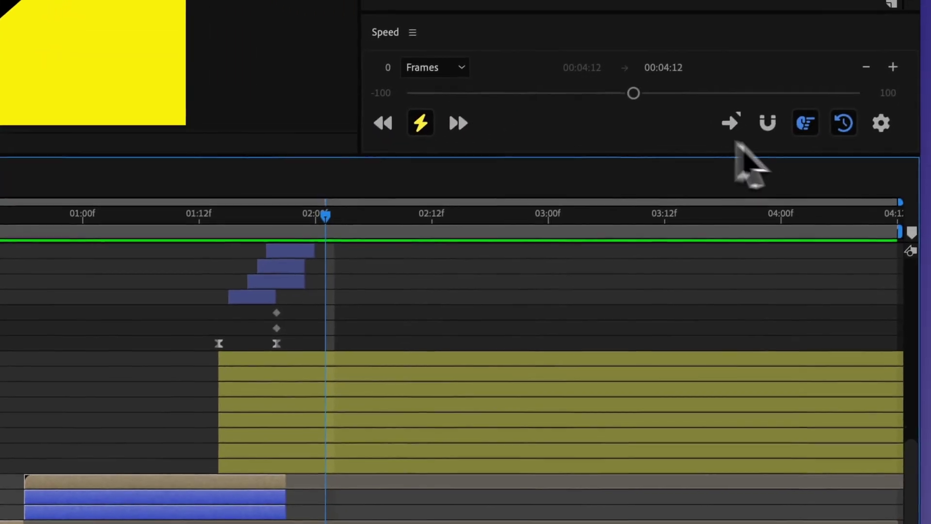
left_click_drag(636, 99, 682, 117)
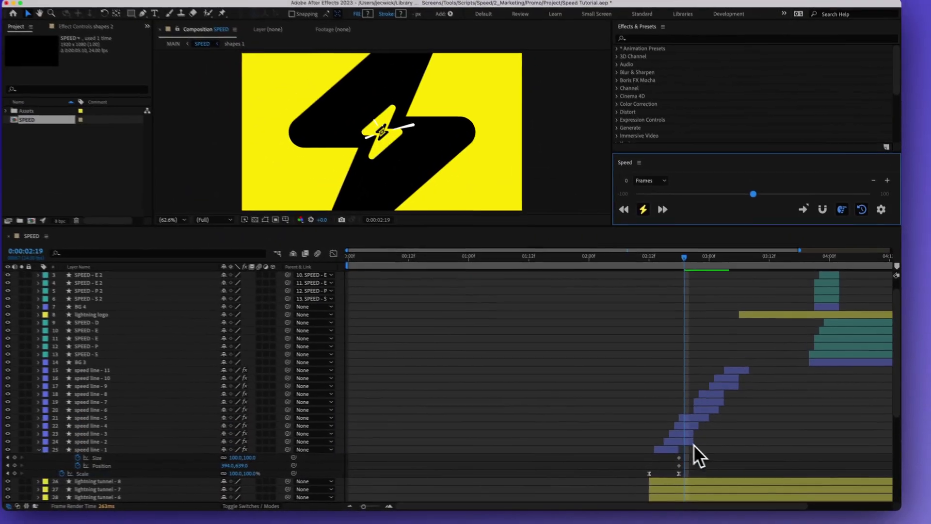
scroll(757, 317, "down", 2)
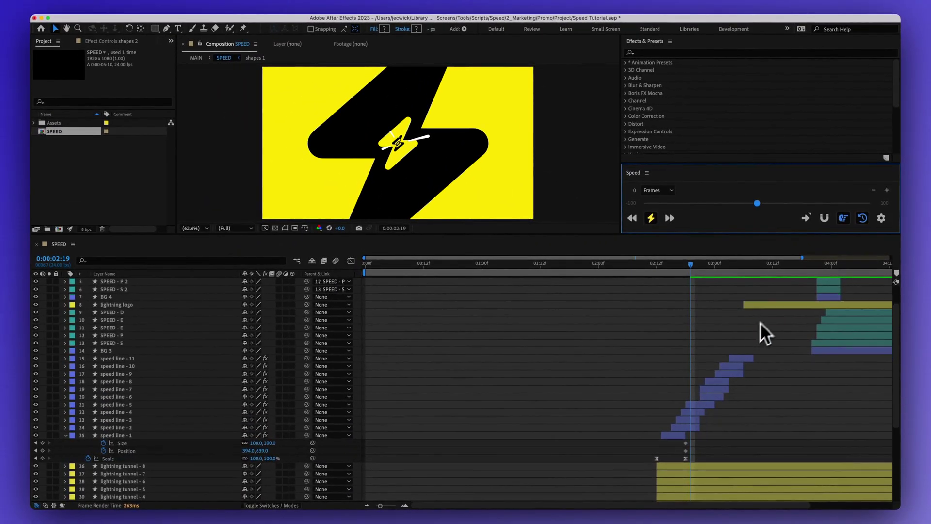
scroll(761, 323, "down", 6)
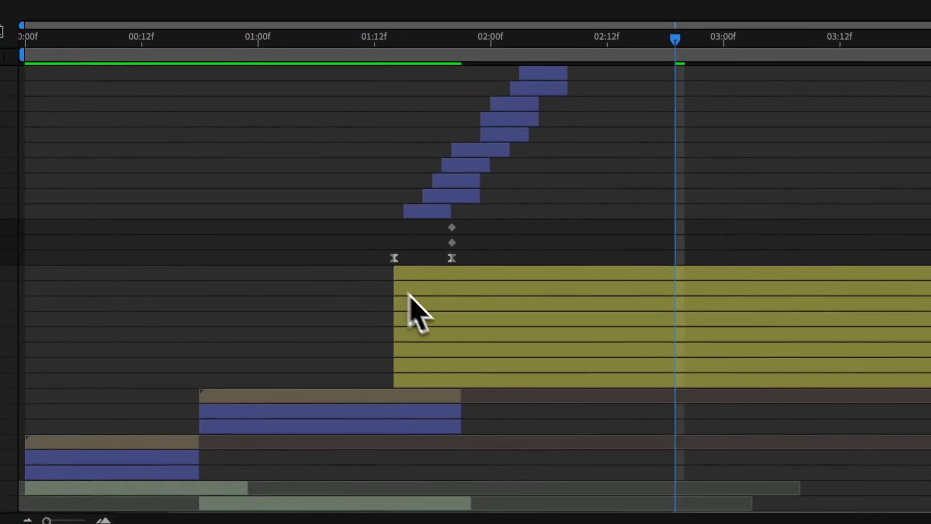
- Spread two Scale keyframes on lightning tunnel - 5 apart by 25 frames, then deselect
left_click(419, 297)
key("u")
left_click_drag(347, 326, 528, 368)
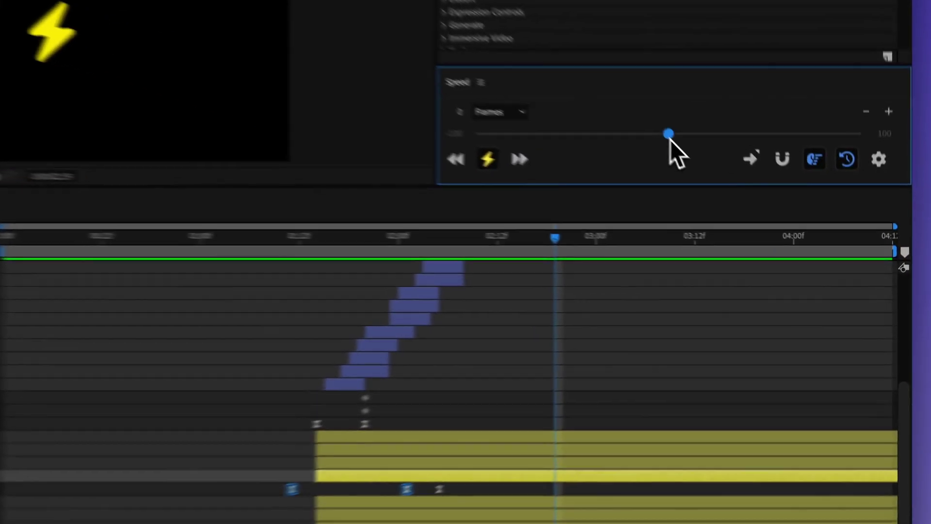
left_click_drag(757, 203, 779, 202)
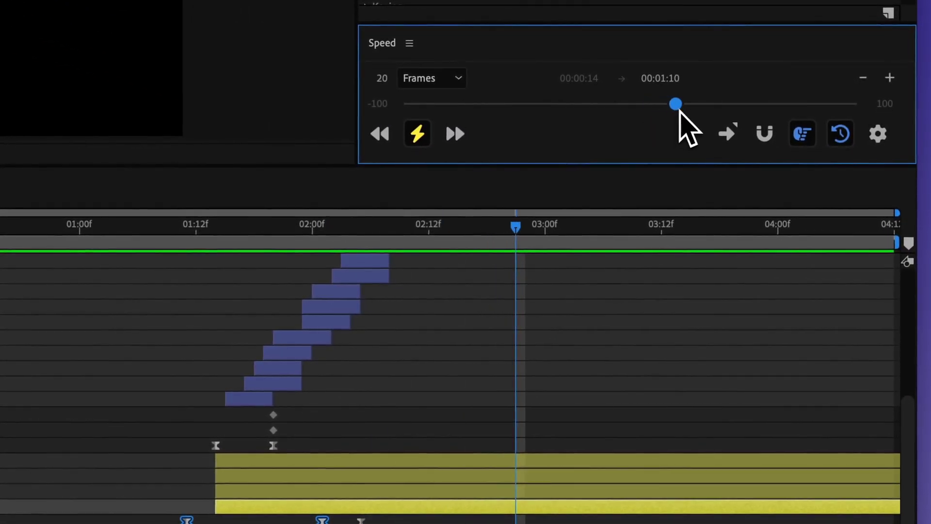
left_click_drag(676, 103, 686, 104)
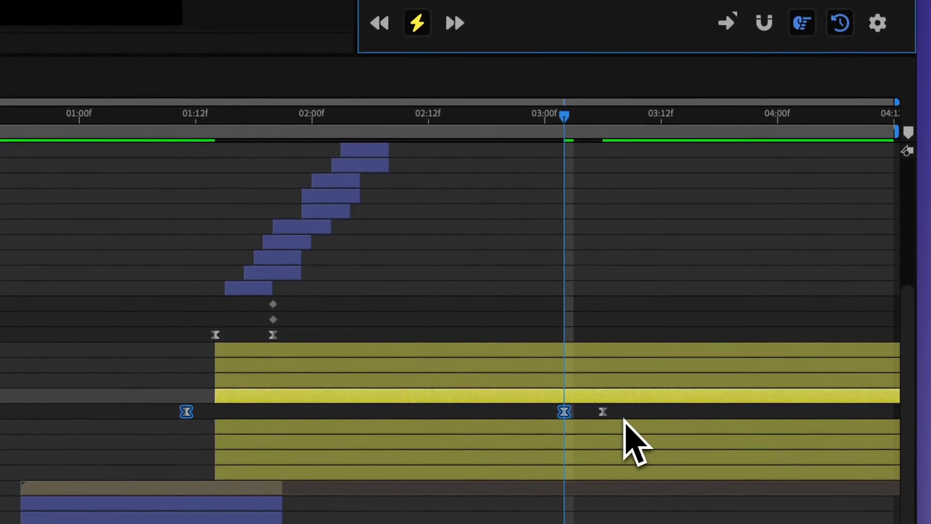
left_click(574, 281)
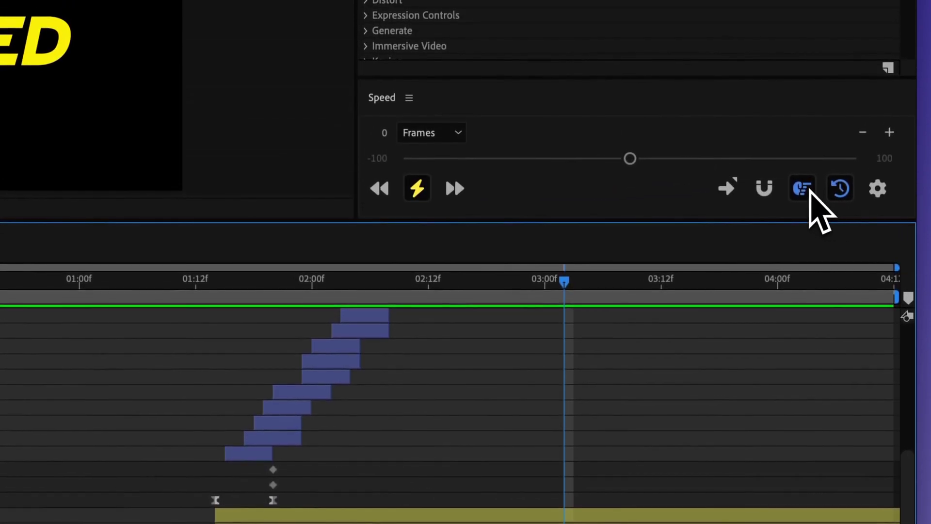
left_click(802, 23)
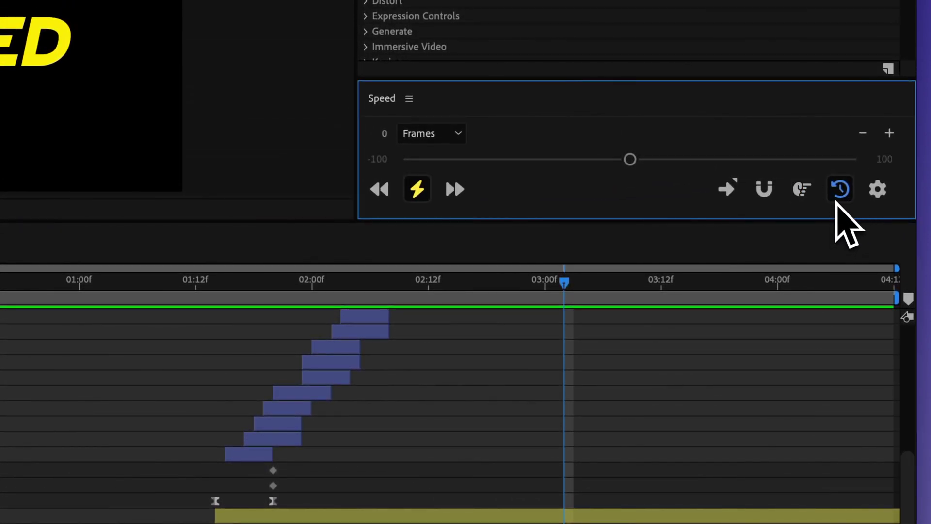
left_click(755, 364)
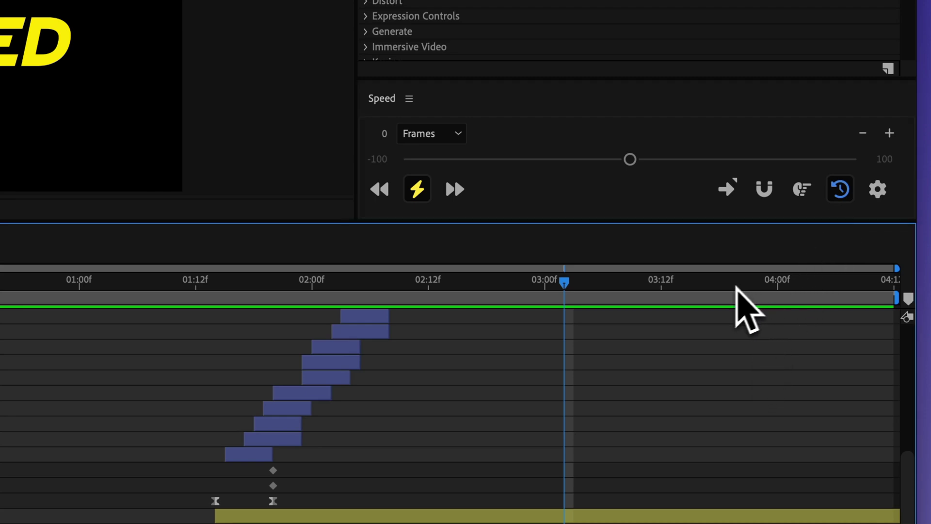
left_click(845, 293)
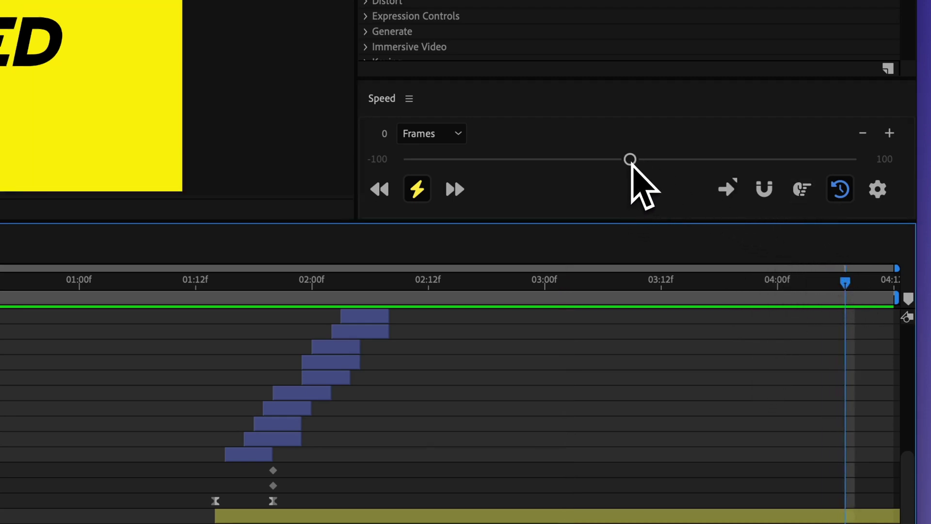
left_click_drag(630, 160, 602, 160)
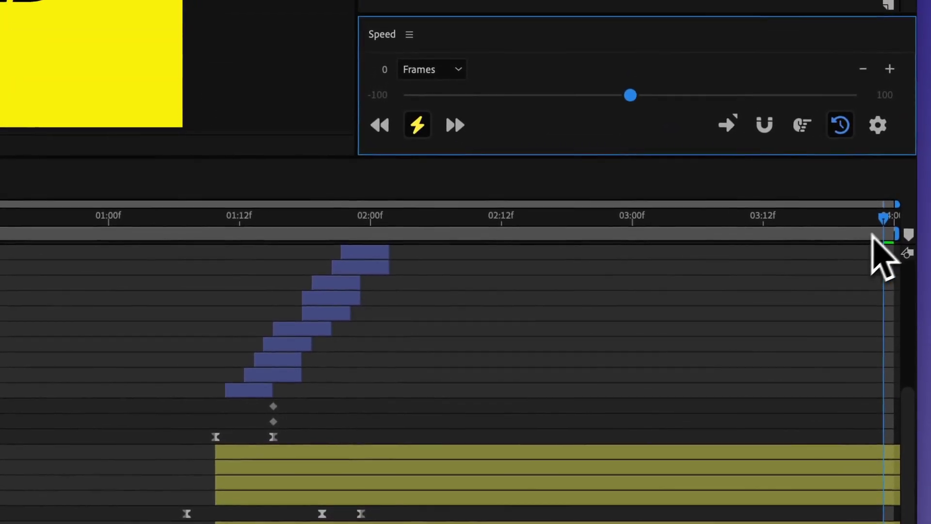
left_click(888, 225)
left_click_drag(858, 230, 841, 229)
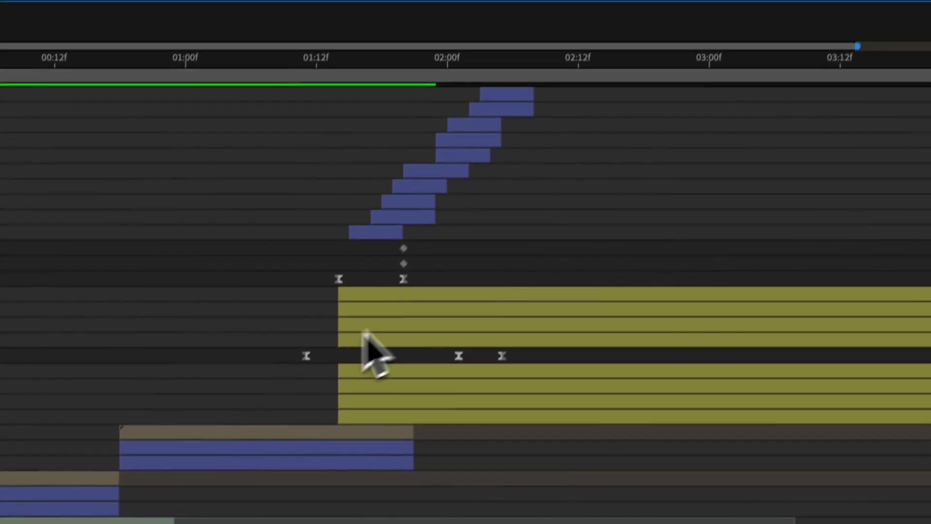
left_click_drag(189, 515, 355, 523)
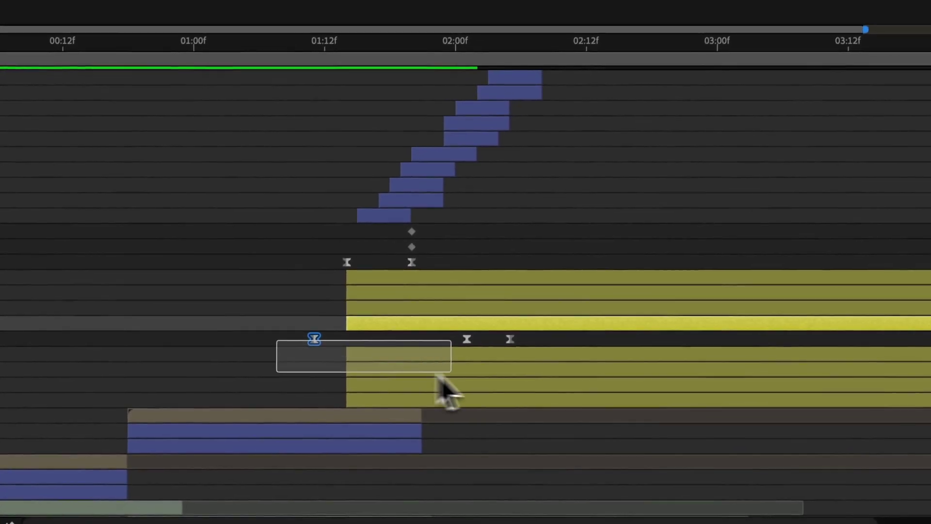
left_click_drag(439, 383, 483, 370)
left_click_drag(298, 282, 394, 257)
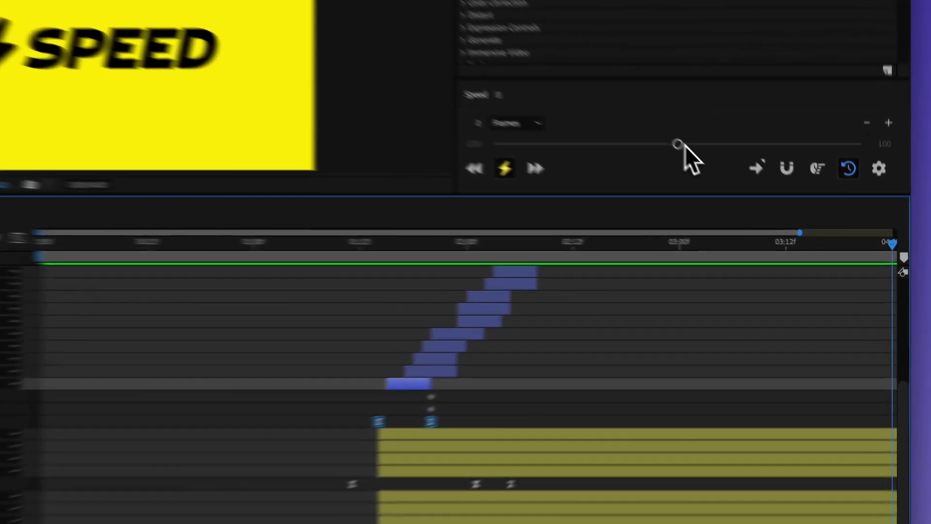
left_click_drag(758, 203, 780, 206)
left_click(626, 323)
left_click(527, 403)
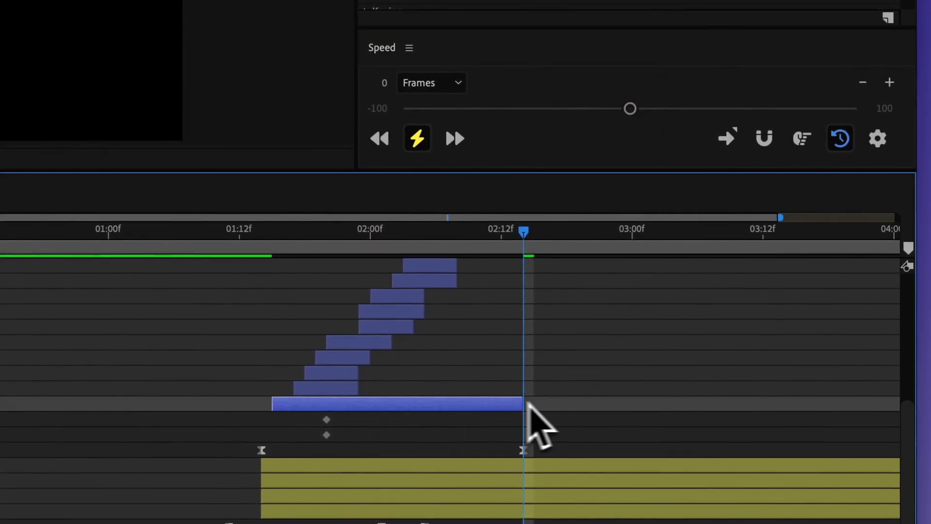
key("ctrl+z")
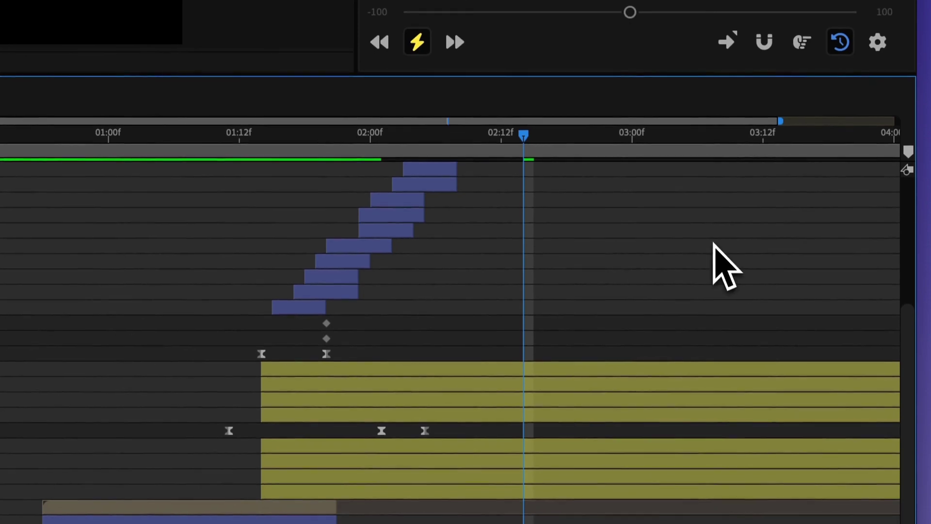
- Set Speed's preview mode to Preview layer, then preview a 9-frame change on the letter layers
left_click(830, 145)
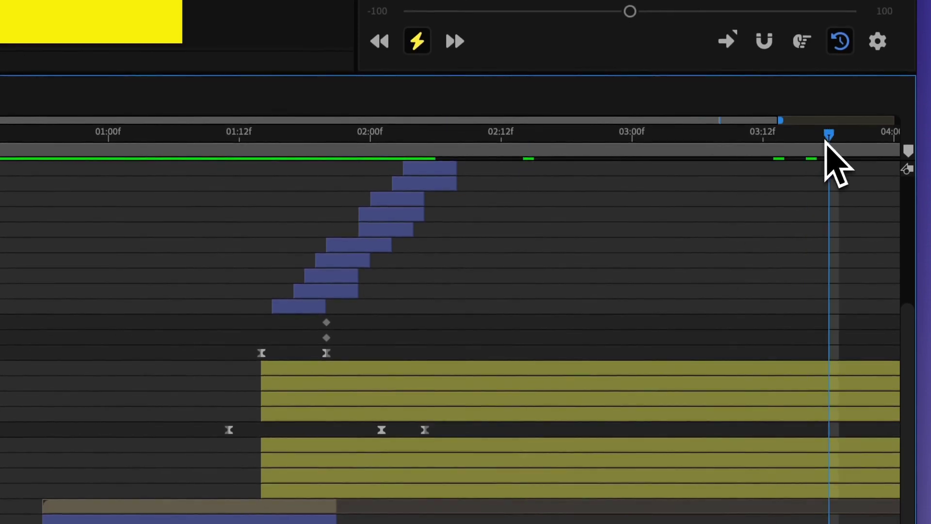
scroll(582, 257, "down", 3)
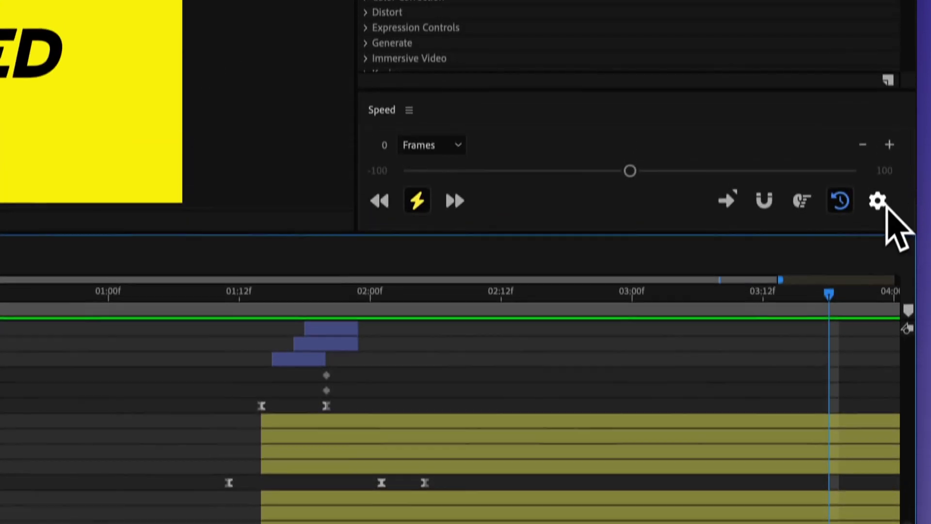
left_click(878, 43)
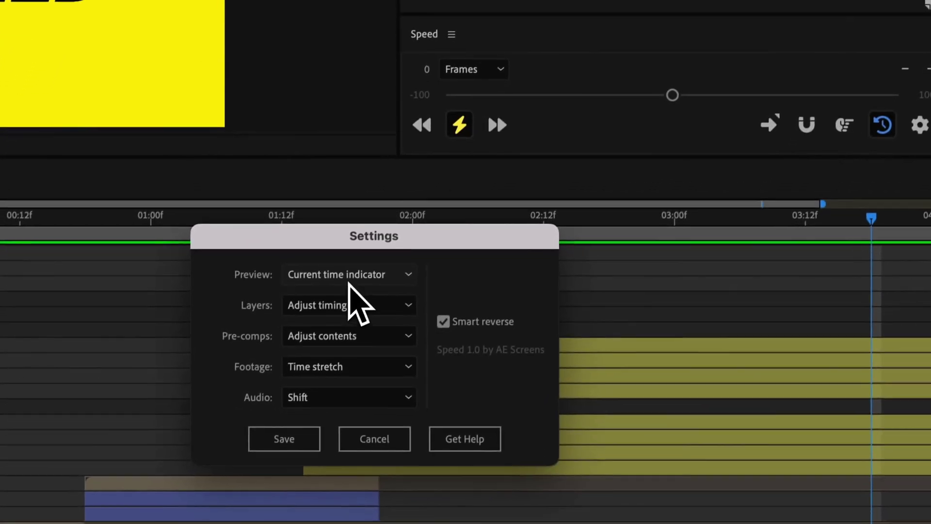
left_click(312, 374)
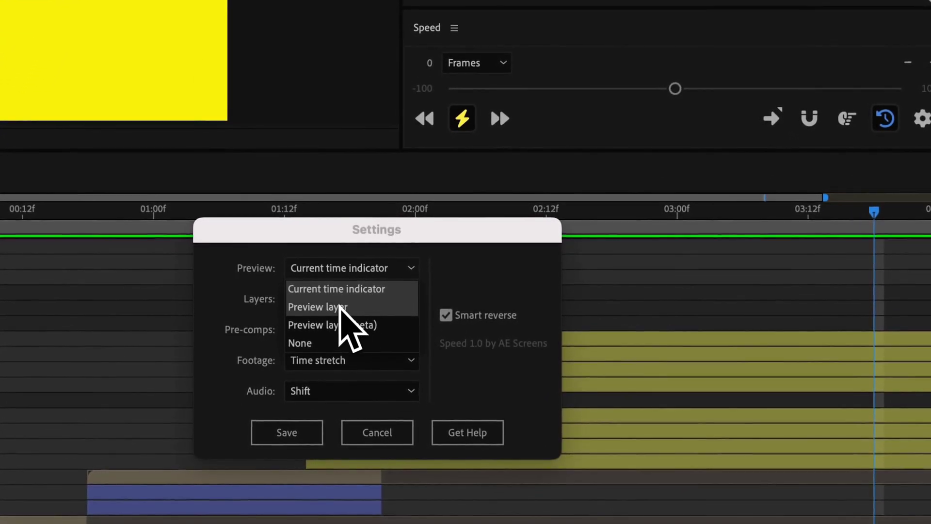
left_click(343, 309)
left_click(287, 433)
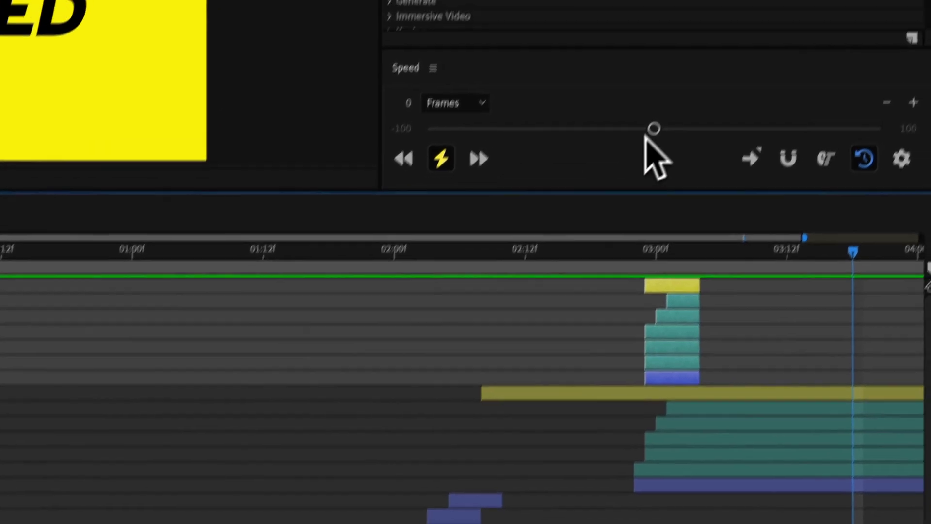
left_click_drag(676, 89, 684, 89)
mouse_move(642, 170)
left_mouse_down()
mouse_move(660, 170)
mouse_move(641, 189)
left_mouse_up()
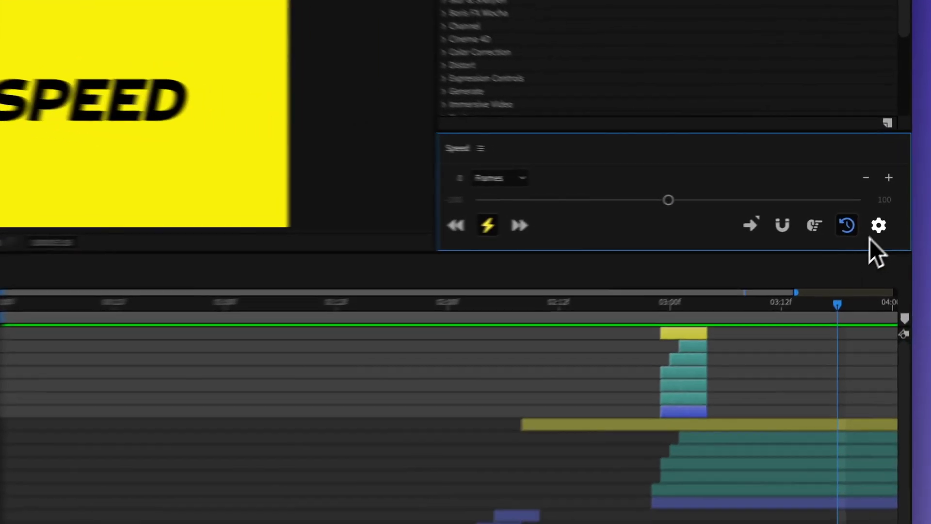
- Set the Speed extension's layer retiming mode to Time stretch and save
left_click(881, 218)
left_click(420, 298)
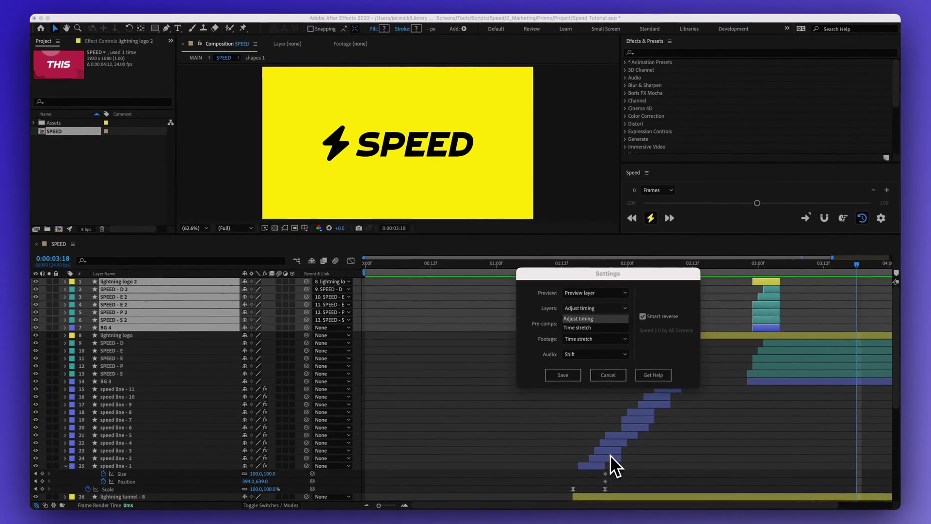
left_click(587, 327)
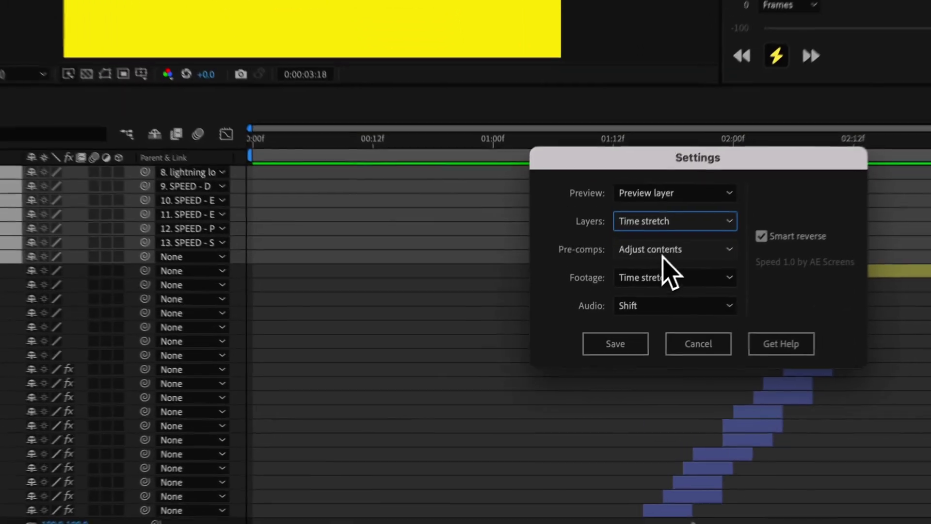
left_click(572, 373)
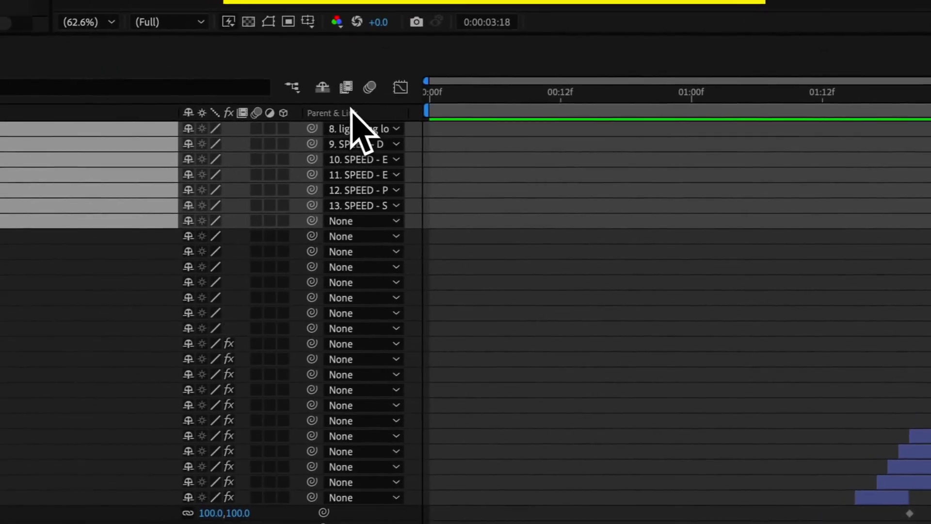
- Add the Stretch column to the timeline
right_click(160, 136)
mouse_move(223, 199)
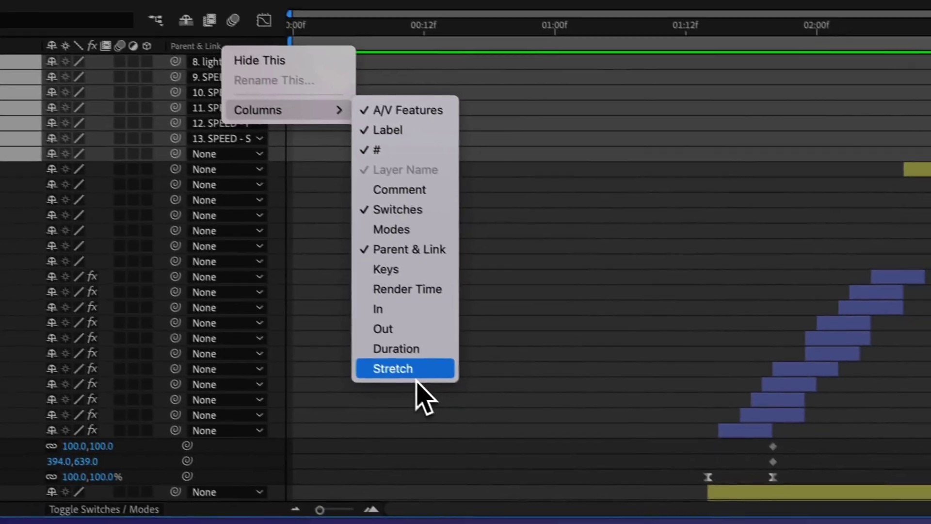
left_click(558, 437)
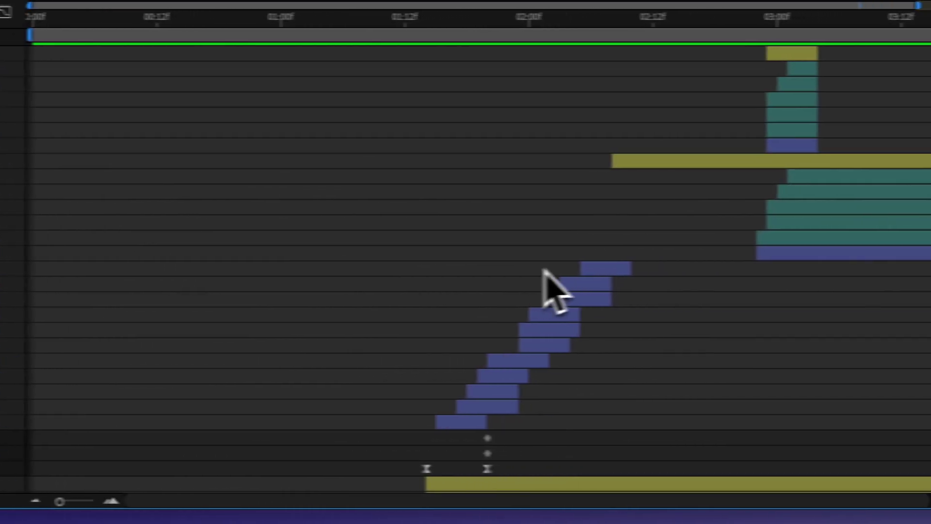
- Stretch all eleven speed-line layers to 136.8%
left_click(904, 269)
left_click(413, 423, "shift")
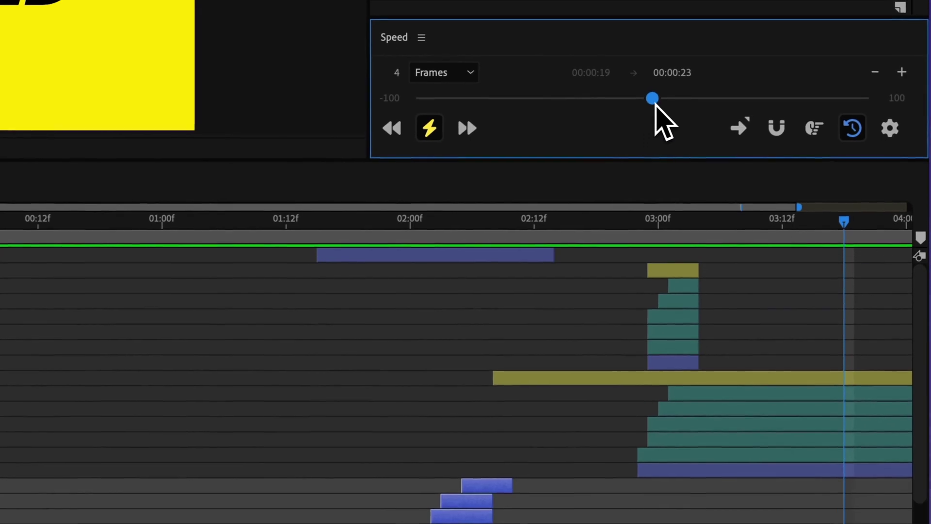
left_click_drag(655, 103, 661, 103)
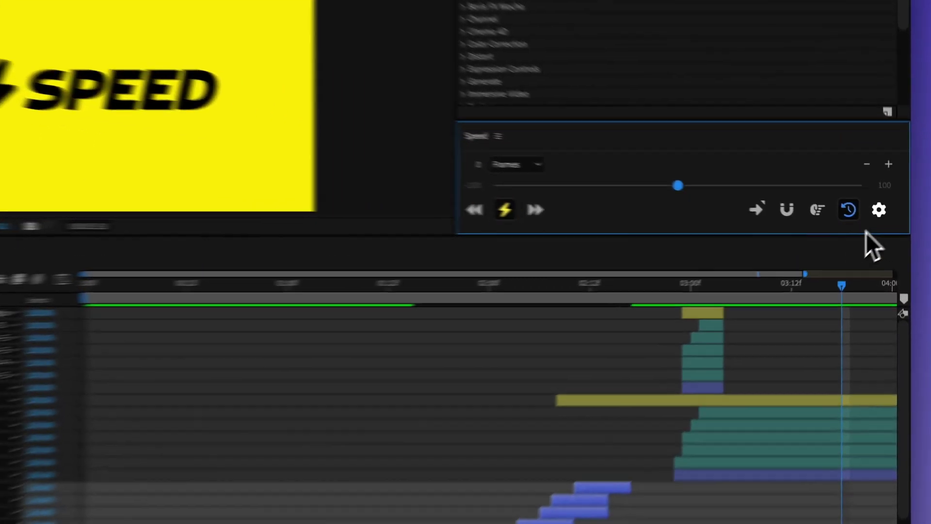
- Set the Speed extension Preview option to Current time indicator and save the settings
left_click(881, 218)
left_click(590, 293)
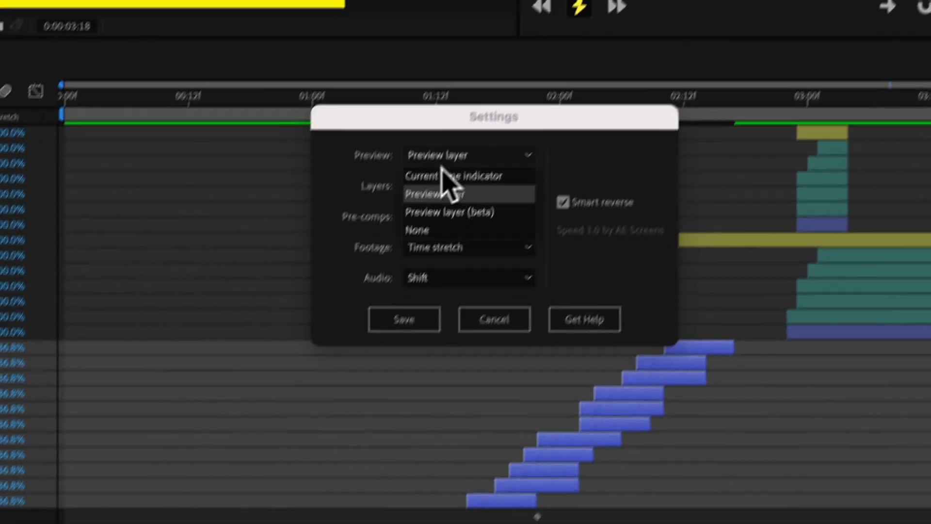
left_click(444, 175)
left_click(404, 319)
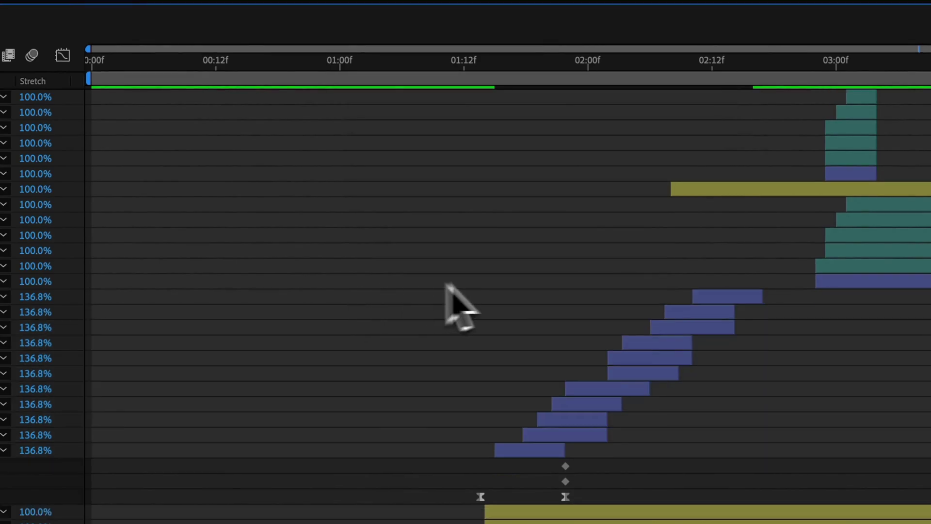
scroll(501, 280, "down", 4)
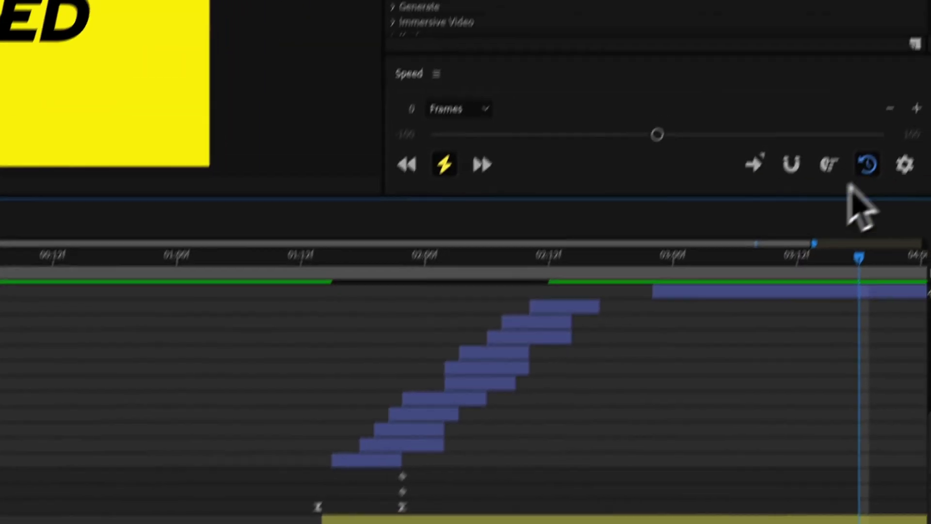
- Keep pre-comps on Adjust contents and save the settings to retime the layers
left_click(883, 214)
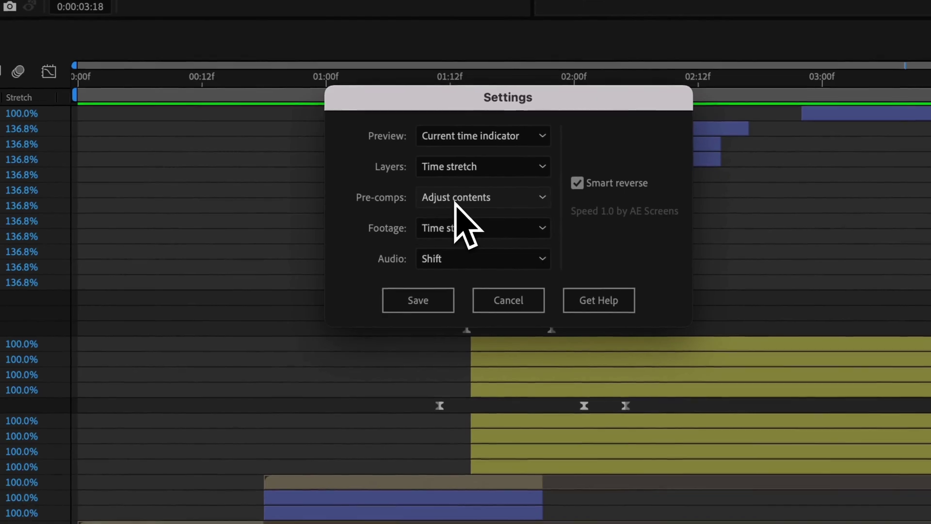
left_click(367, 311)
left_click(368, 311)
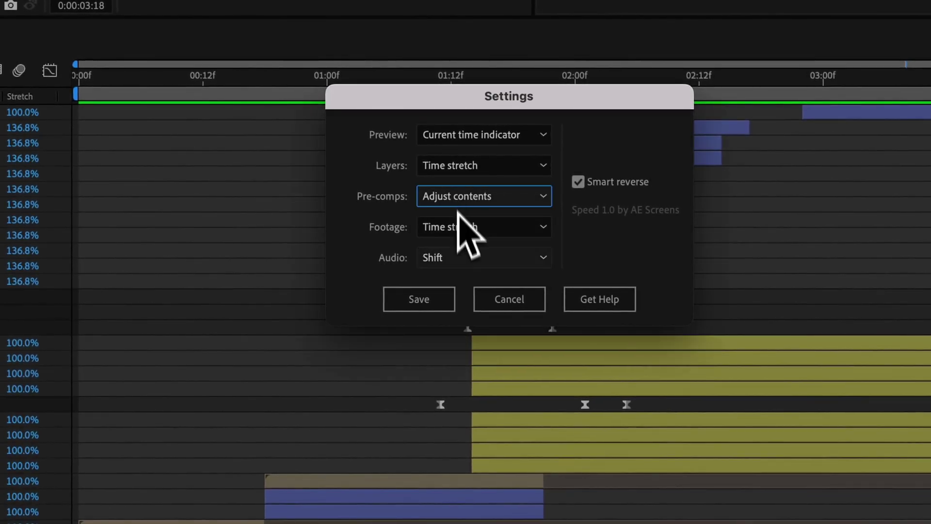
left_click(418, 298)
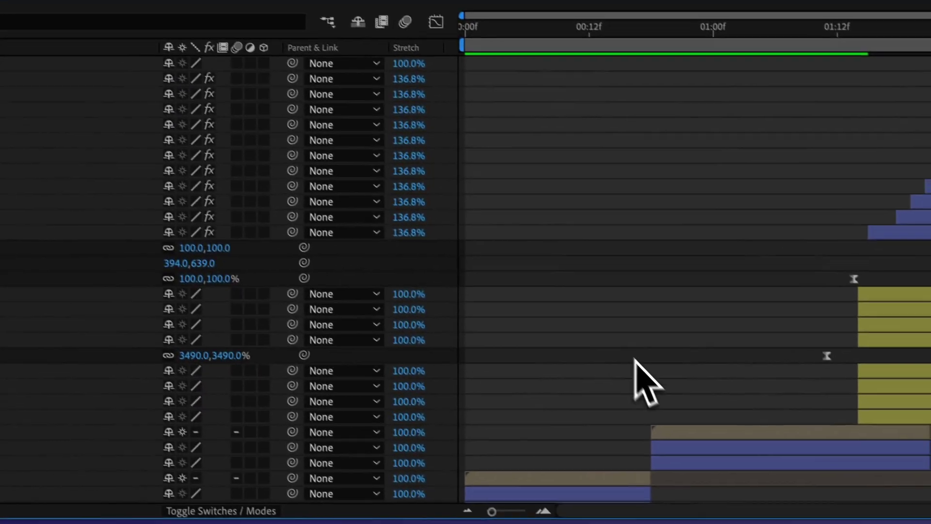
- Change the pre-comp retiming option and drag the Speed slider to -2 to reverse layer timing
scroll(636, 361, "down", 2)
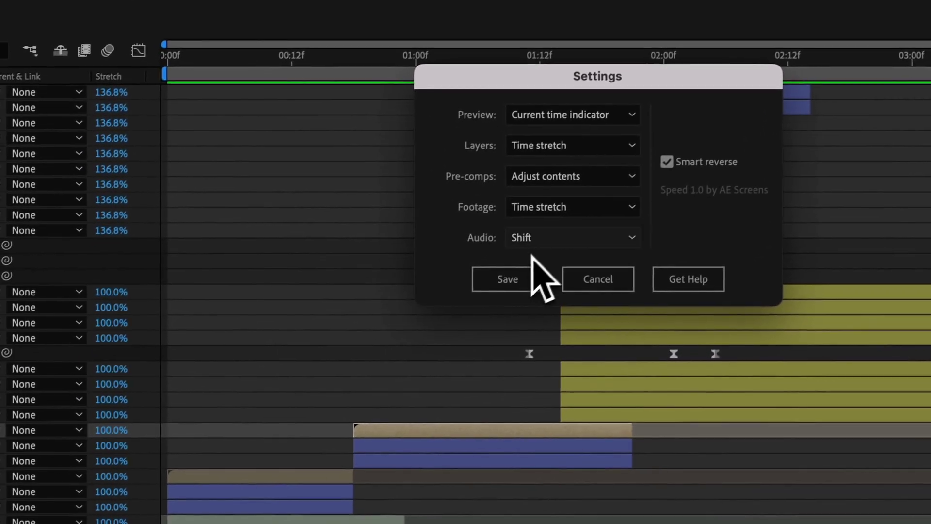
left_click(508, 202)
left_click(506, 236)
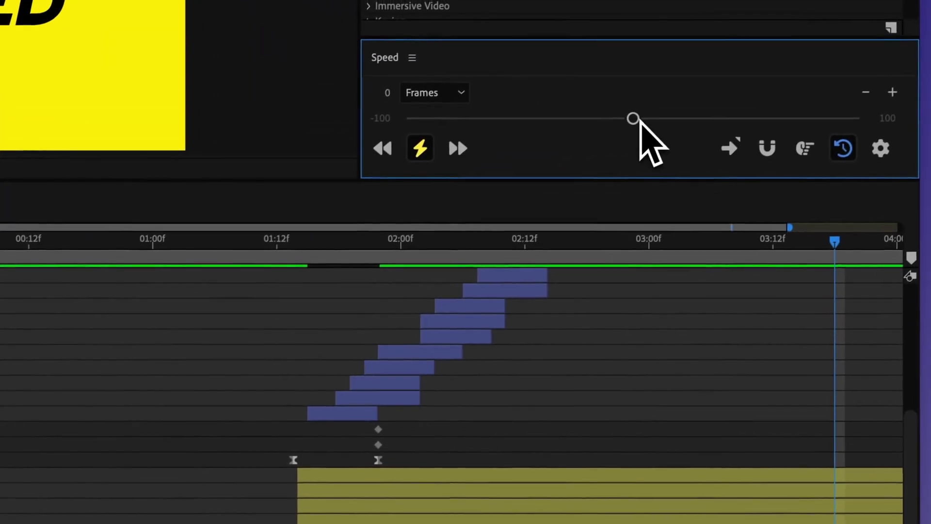
left_click_drag(635, 120, 615, 127)
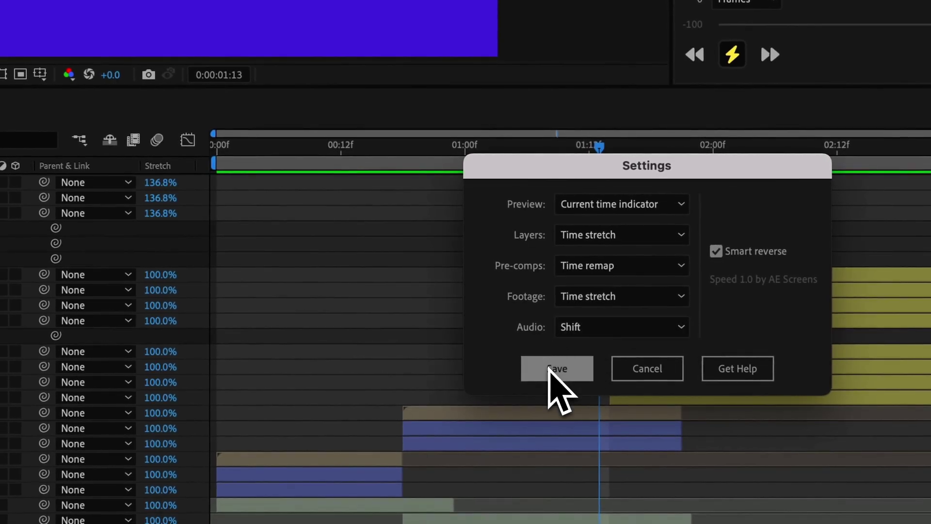
- Save the reversed-speed settings, return to frame 0, and select the Wind - Fragment 02 and 03 sound layers
left_click(557, 369)
key("Home")
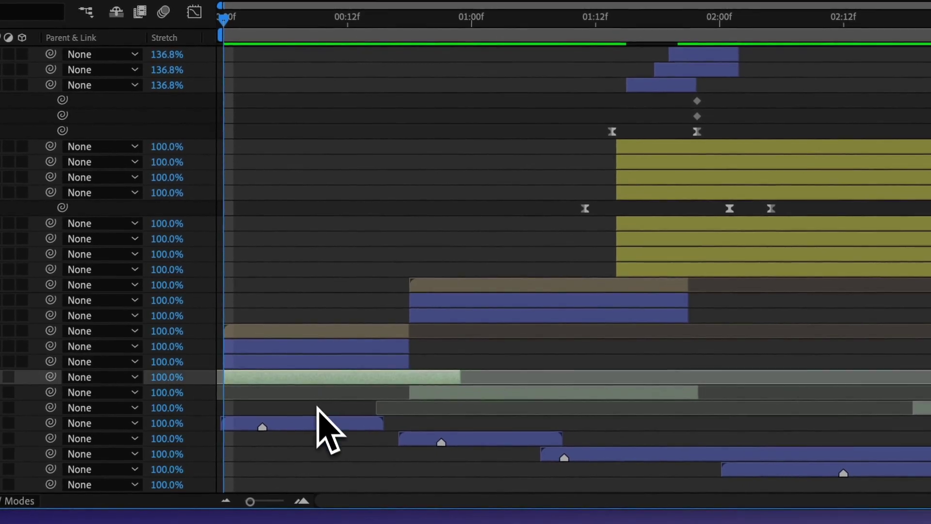
left_click(324, 424)
left_click(339, 379)
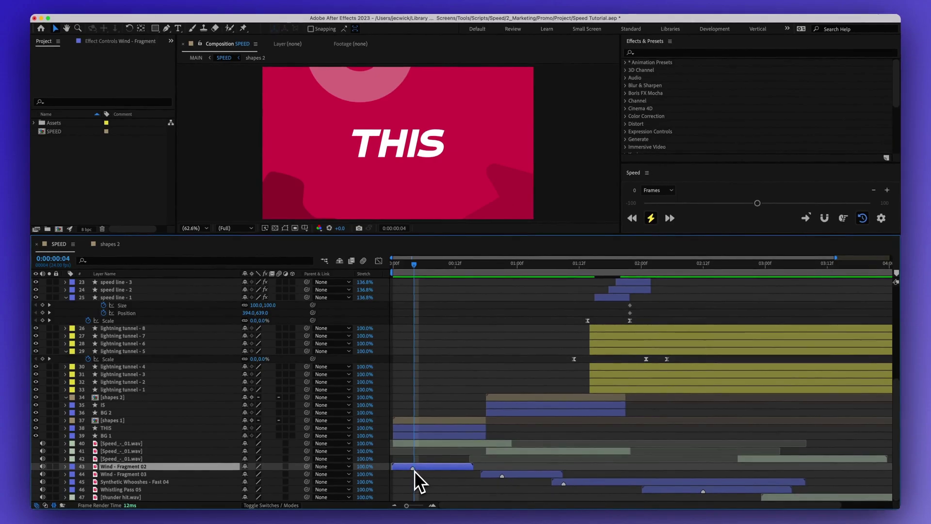
left_click(514, 474)
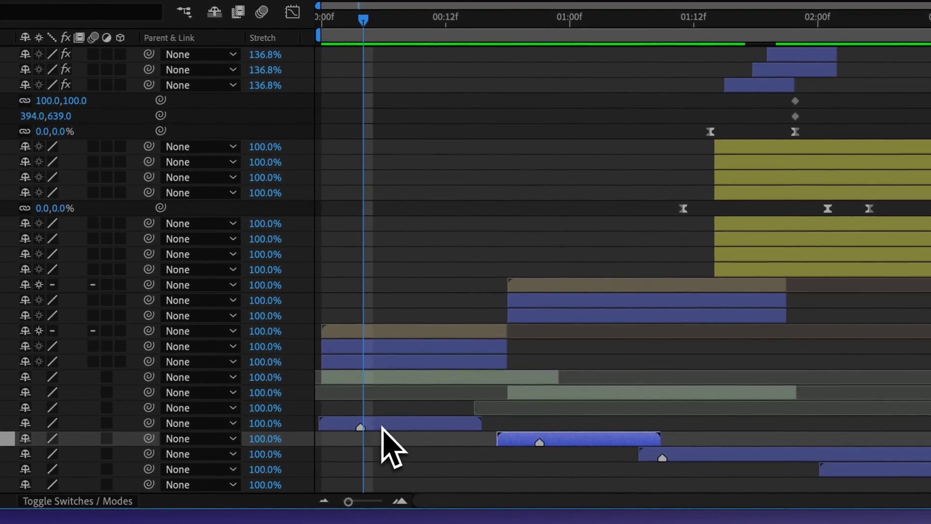
left_click(383, 426)
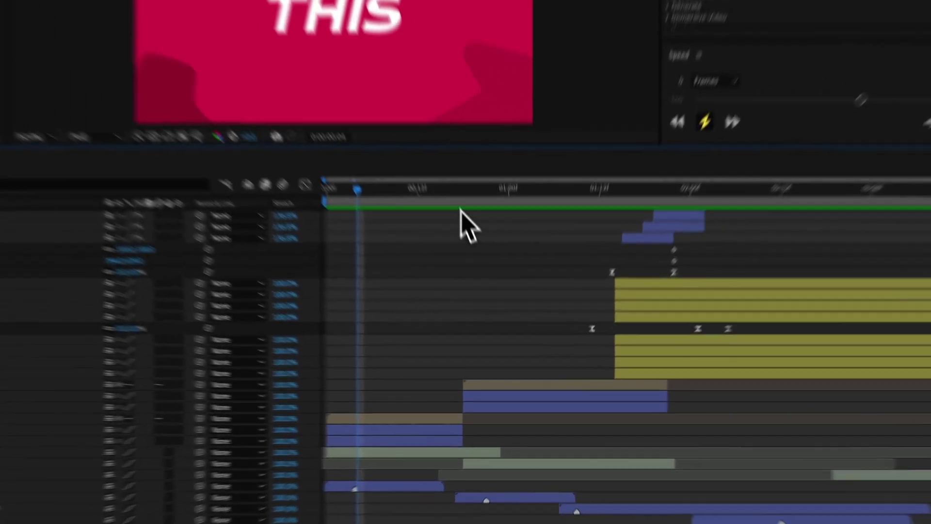
- Slide Wind - Fragment 03 earlier to the playhead at about 18 frames and increase the Speed stretch
left_click_drag(480, 265, 487, 265)
left_click_drag(487, 475, 457, 474)
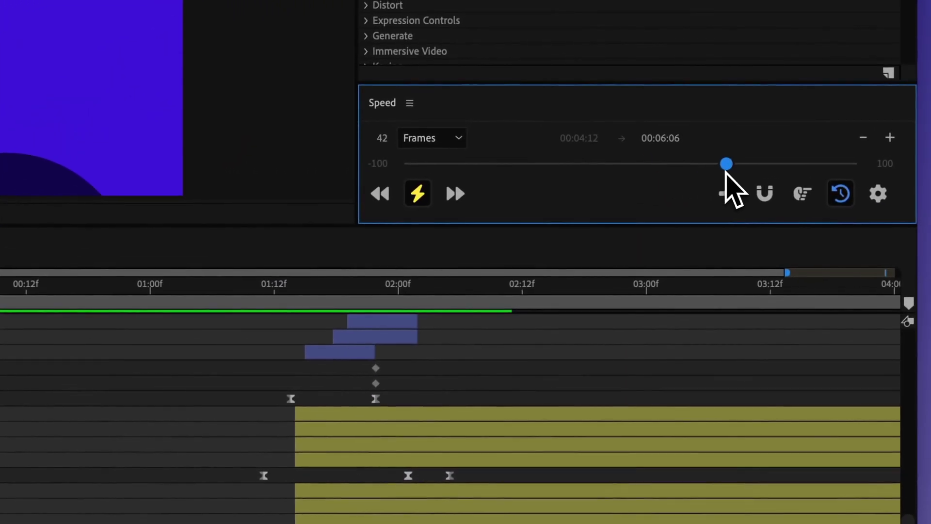
left_click_drag(726, 164, 797, 164)
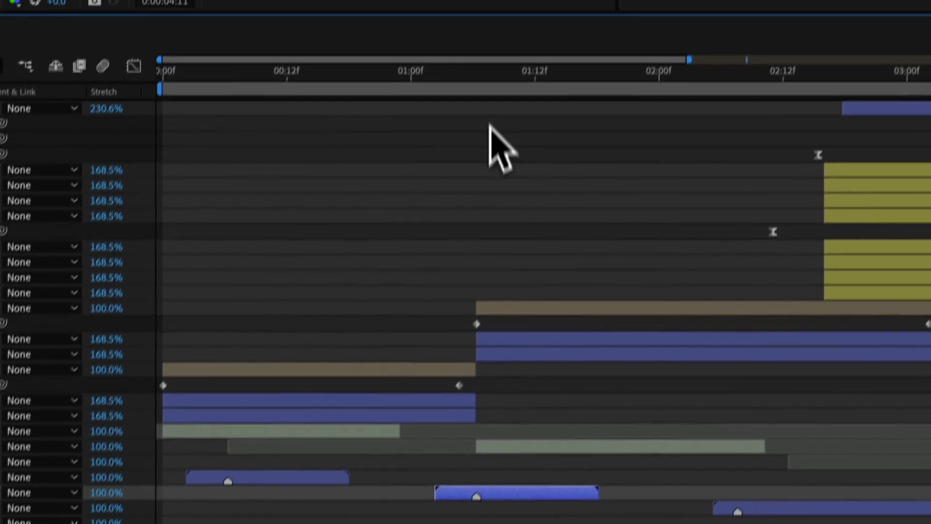
left_click(493, 18)
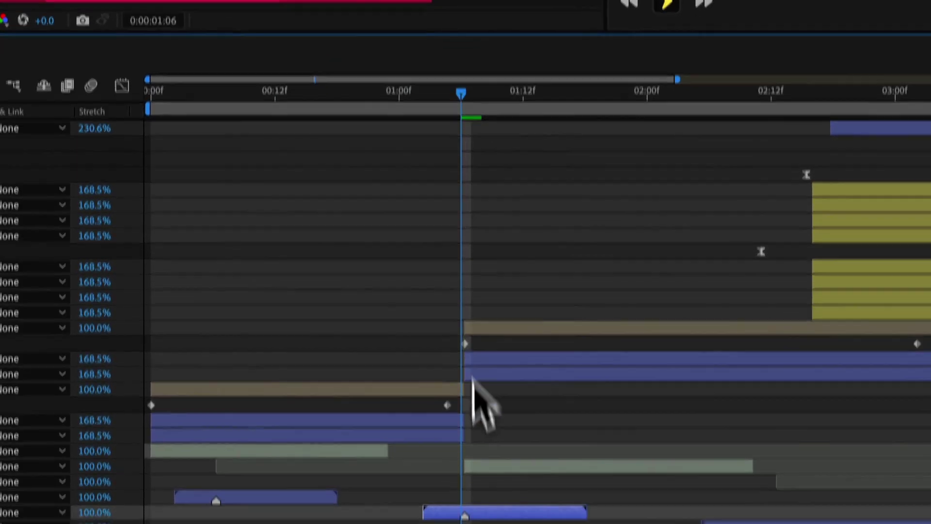
left_click(473, 521)
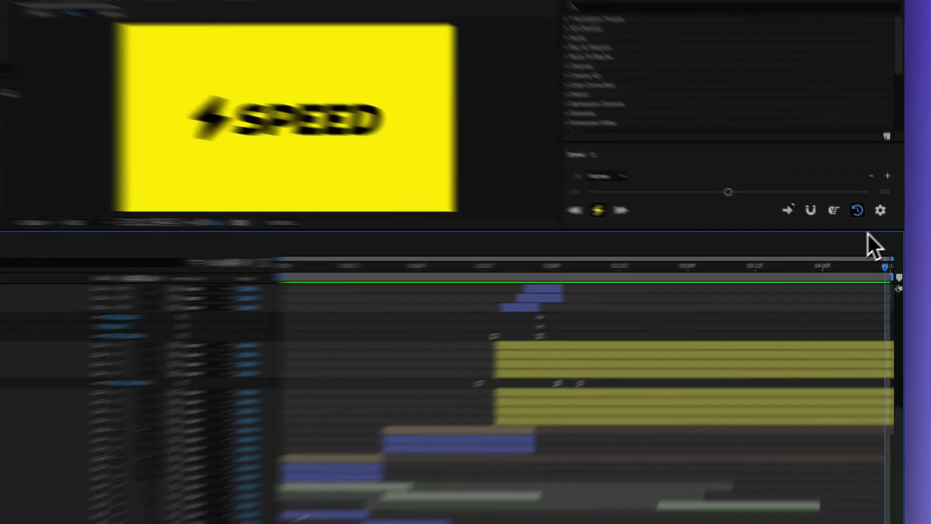
- In Speed settings, keep Smart reverse on and switch Layers to Adjust timing
left_click(882, 218)
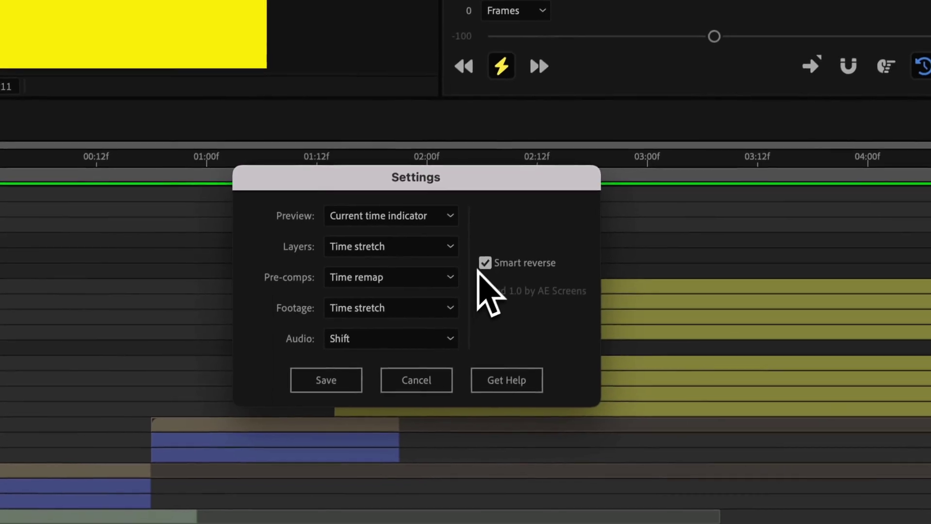
left_click(485, 262)
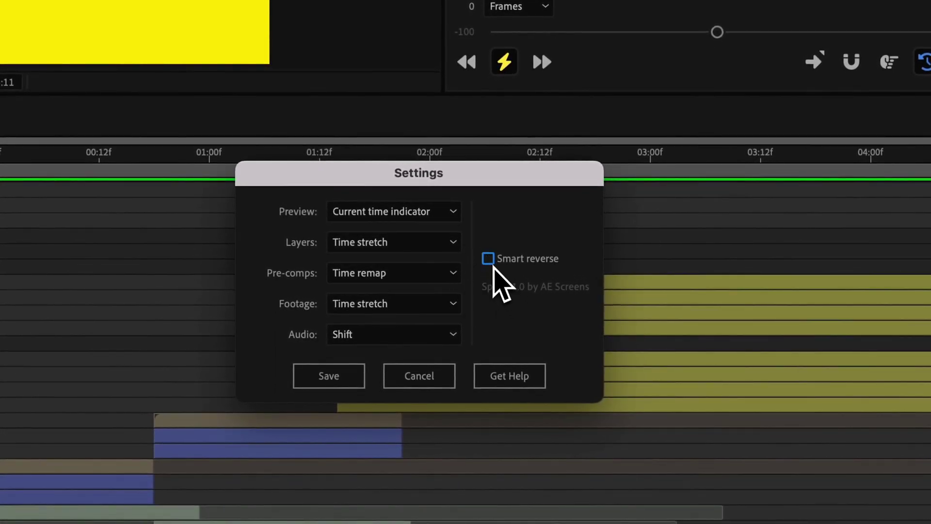
left_click(489, 260)
left_click(399, 245)
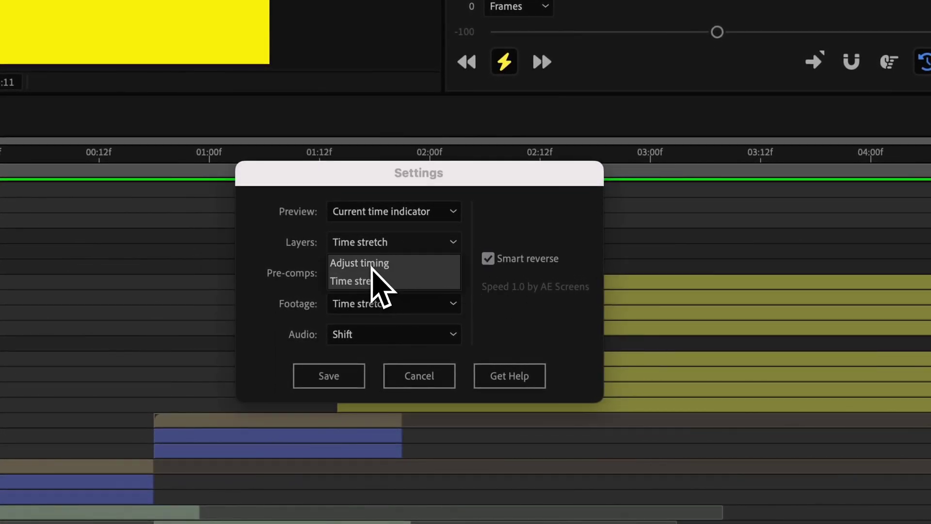
left_click(372, 264)
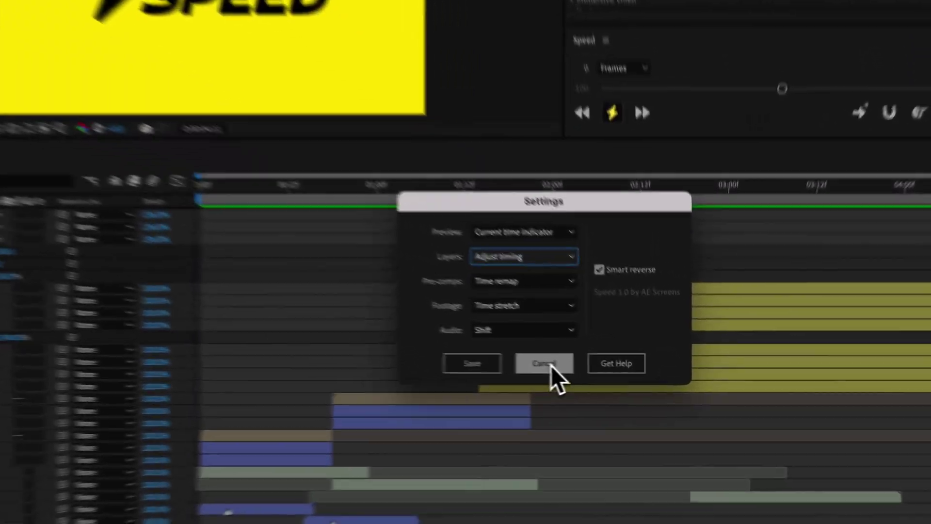
- Cancel the Speed settings dialog, discarding the Adjust timing change
left_click(617, 377)
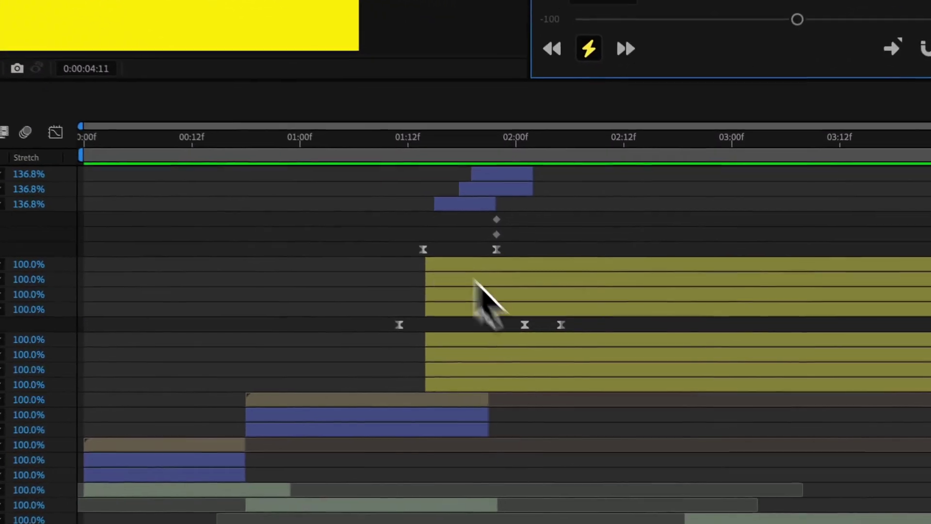